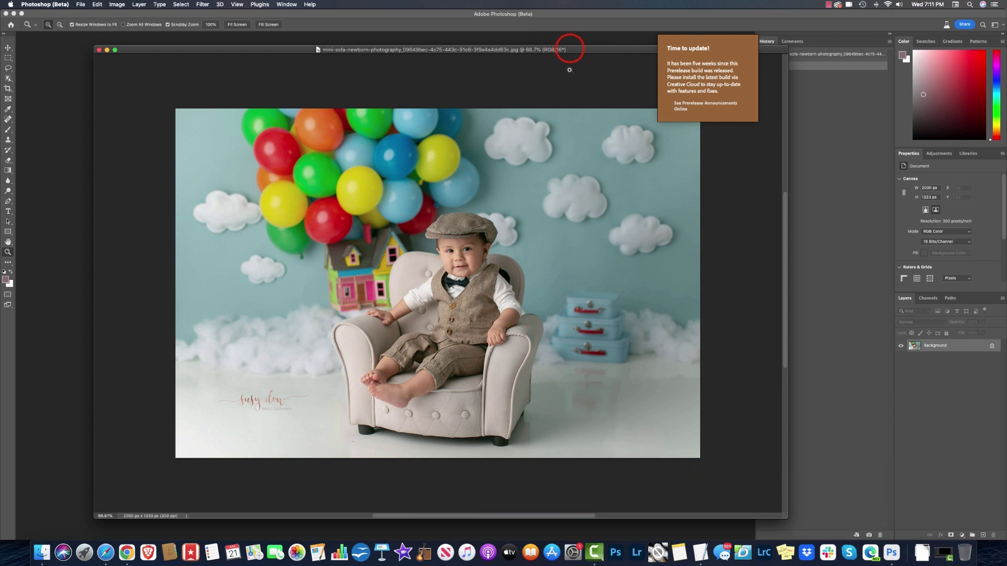
Step: Start Select and Mask on the sofa photo and set the selection brush to add to the selection
mouse_move(569, 46)
mouse_down()
mouse_move(554, 51)
mouse_move(575, 51)
mouse_move(570, 61)
mouse_up()
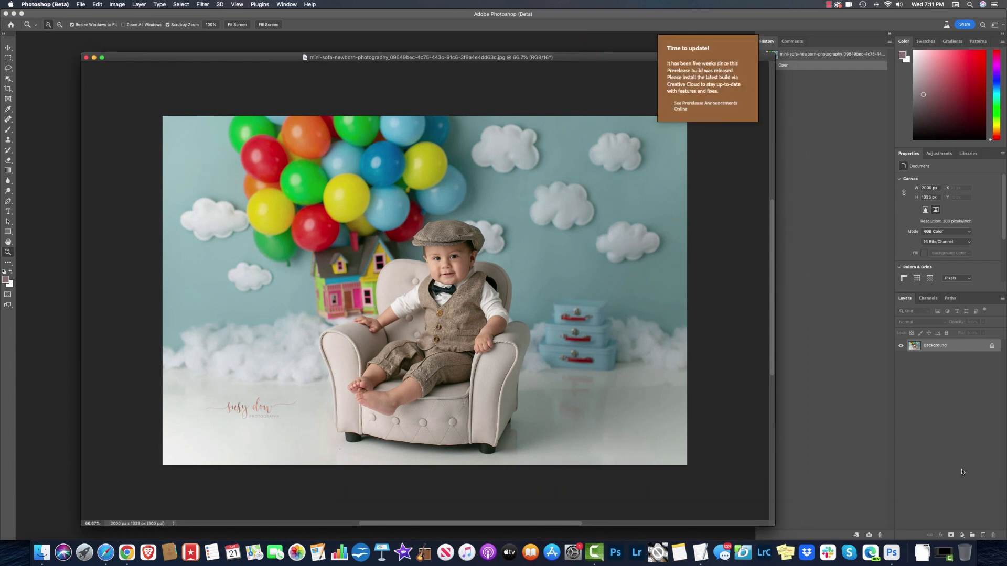
drag(584, 55, 582, 57)
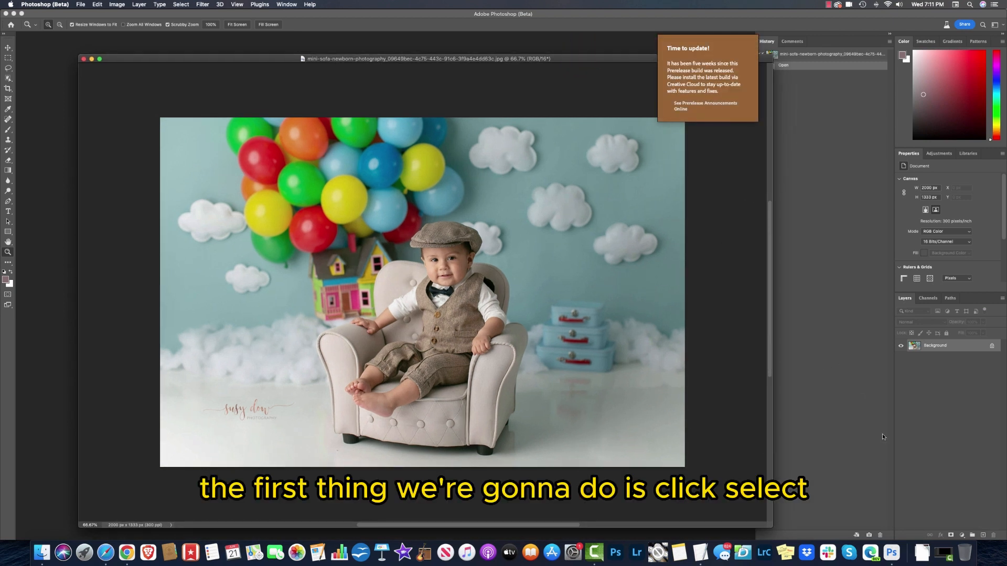
click(181, 5)
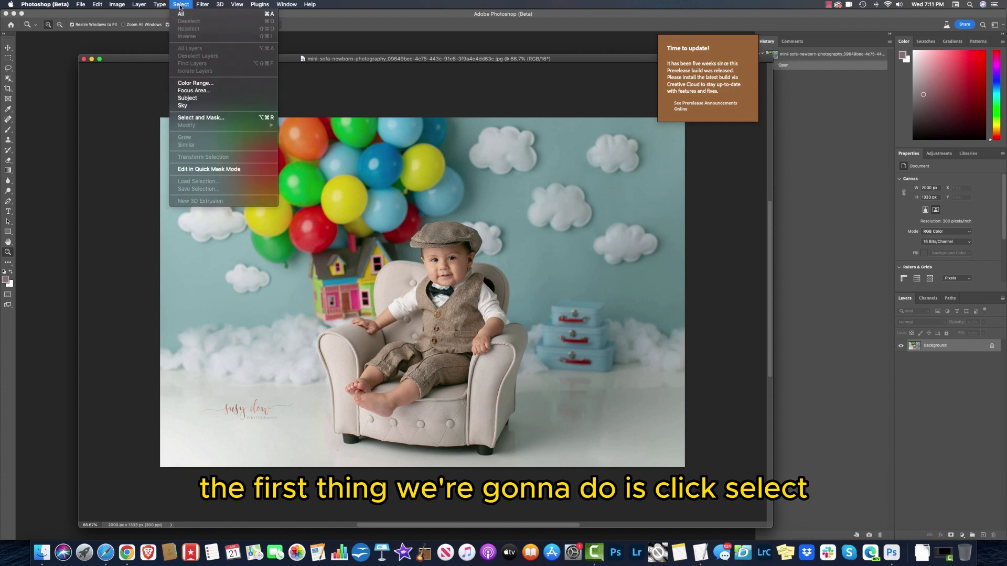
click(203, 118)
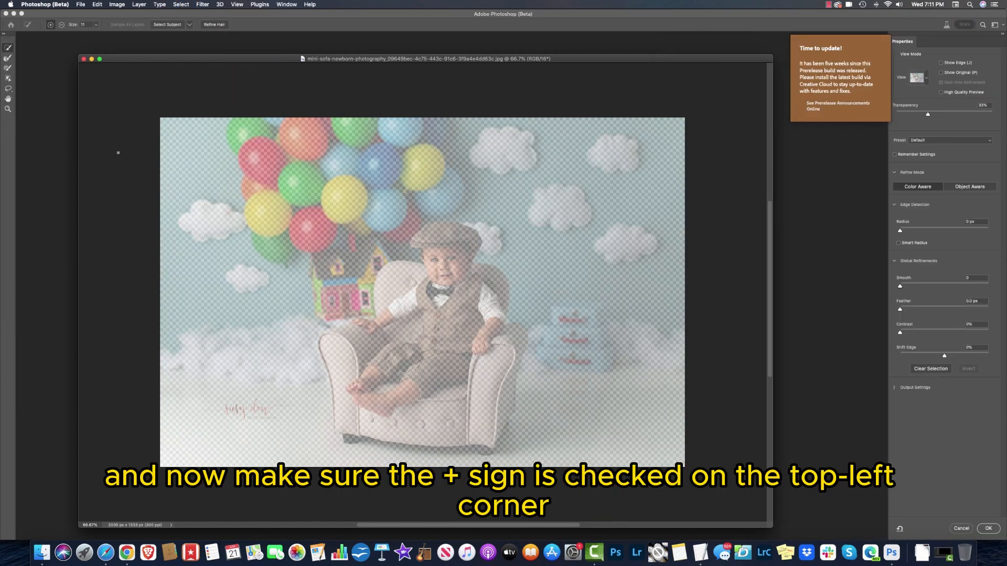
click(50, 25)
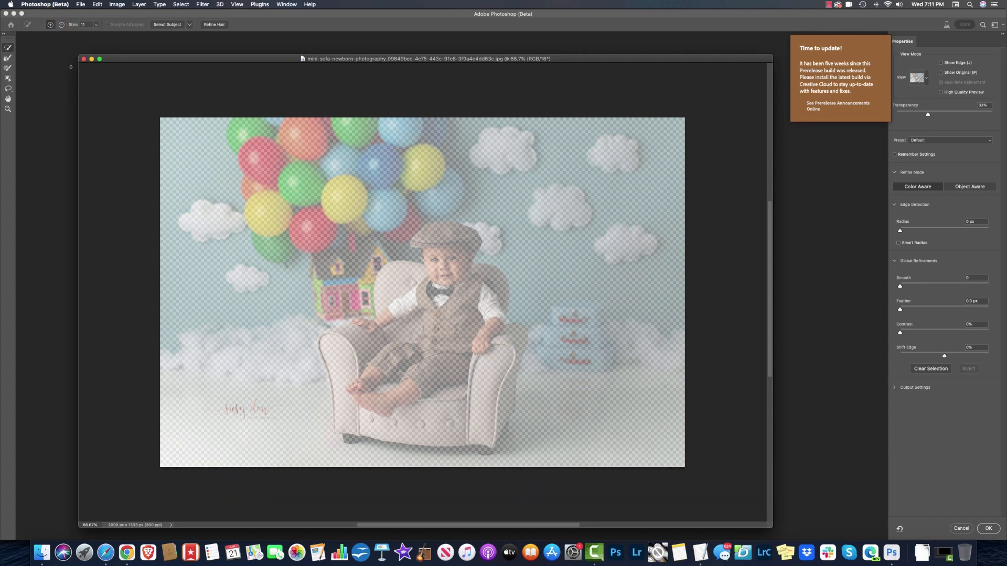
Step: Brush over the sofa's backrest, seat front and right arm to add them to the selection
click(388, 278)
click(491, 277)
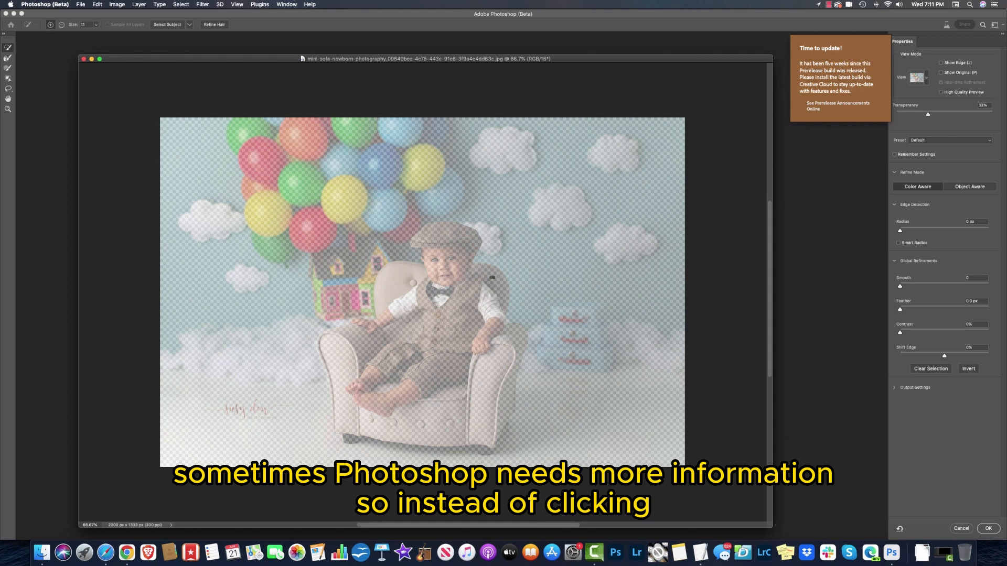
drag(492, 278, 496, 282)
mouse_move(498, 350)
mouse_down()
mouse_move(508, 387)
mouse_move(515, 333)
mouse_move(472, 355)
mouse_move(462, 430)
mouse_move(460, 406)
mouse_move(399, 423)
mouse_up()
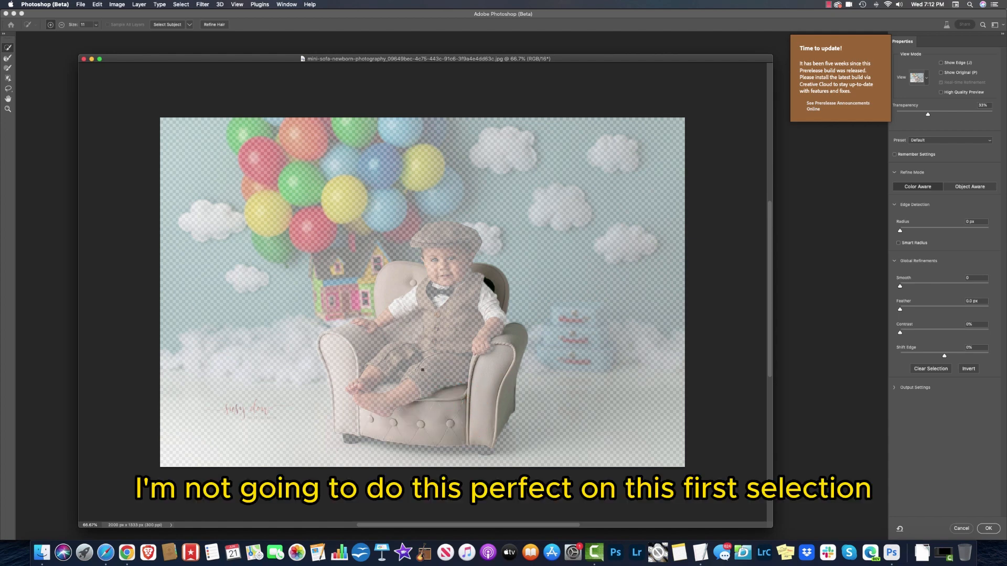
mouse_move(491, 347)
mouse_down()
mouse_move(481, 348)
mouse_move(475, 413)
mouse_up()
Step: Add the sofa's left armrest, the backrest beside the toy house and the lower front edge to the selection
click(336, 353)
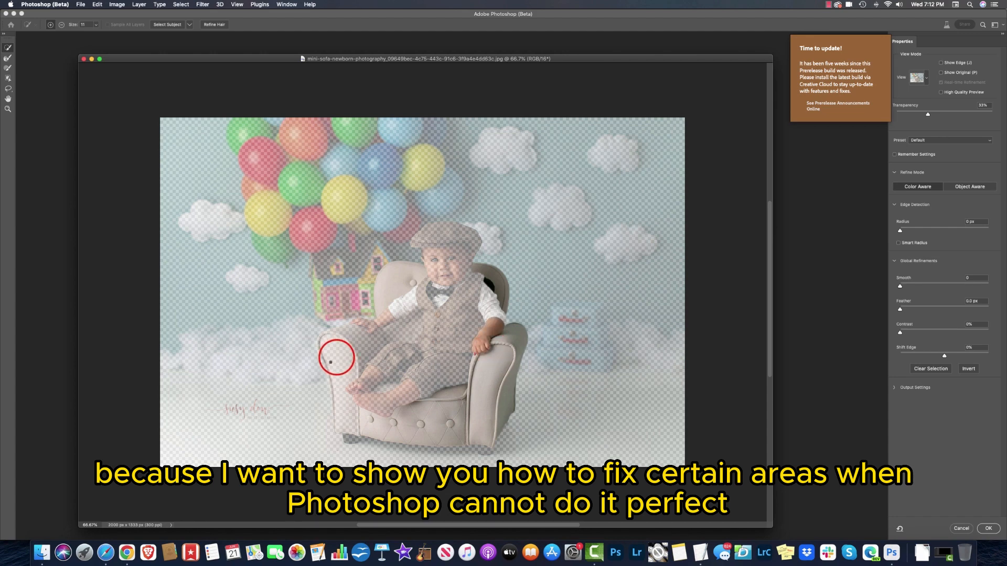
drag(364, 337, 410, 327)
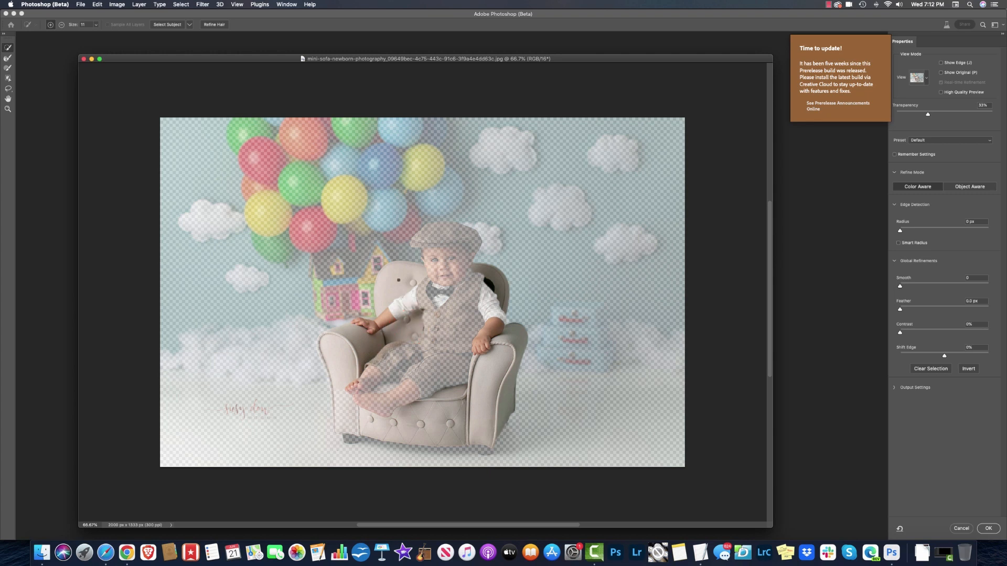
drag(389, 398, 384, 389)
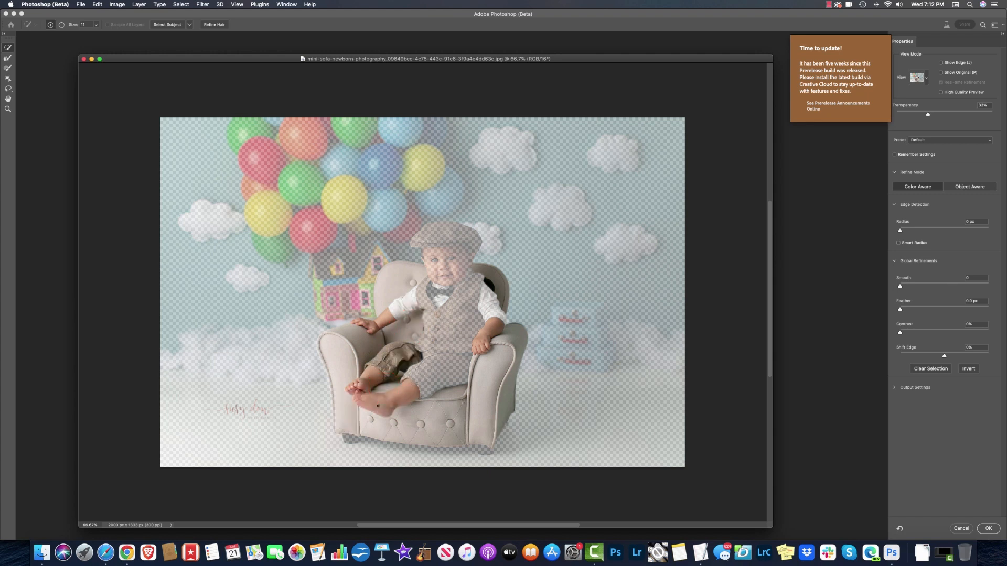
drag(350, 424, 369, 415)
click(387, 431)
click(387, 431)
drag(321, 332, 323, 336)
drag(331, 378, 334, 428)
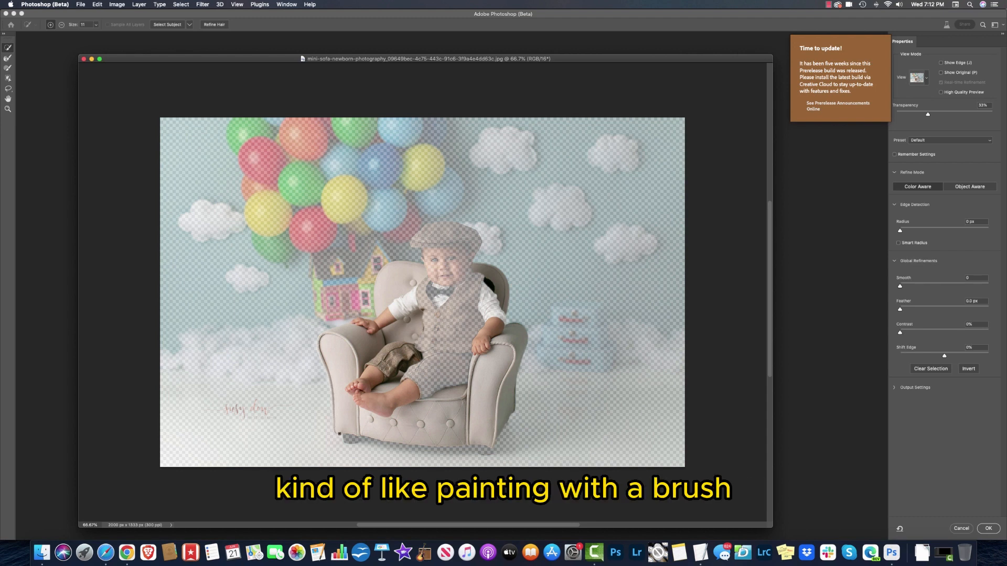
click(322, 349)
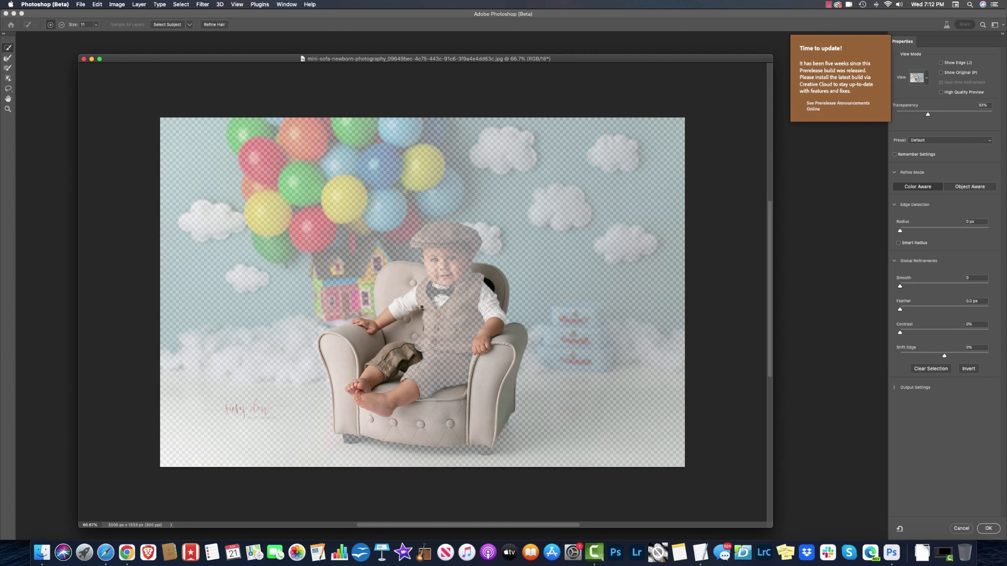
Step: Subtract the boy's hands, arms, legs and feet from the selection and apply Select and Mask
click(61, 25)
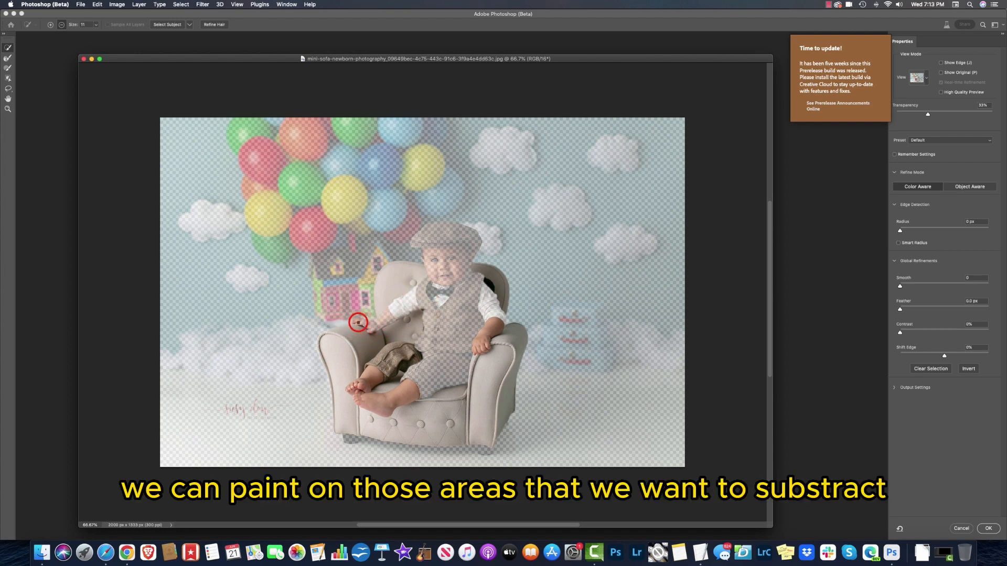
mouse_move(373, 375)
mouse_down()
mouse_move(410, 353)
mouse_move(384, 358)
mouse_move(392, 345)
mouse_move(388, 365)
mouse_move(352, 389)
mouse_move(369, 367)
mouse_move(394, 406)
mouse_move(414, 392)
mouse_move(392, 402)
mouse_up()
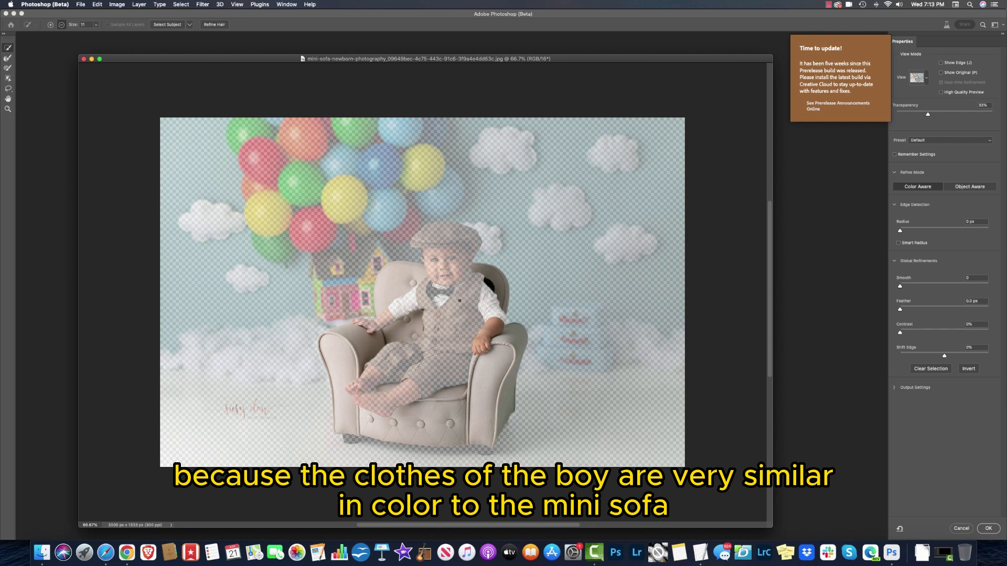
click(489, 307)
mouse_move(489, 282)
mouse_down()
mouse_move(479, 348)
mouse_move(493, 344)
mouse_up()
click(494, 326)
click(479, 351)
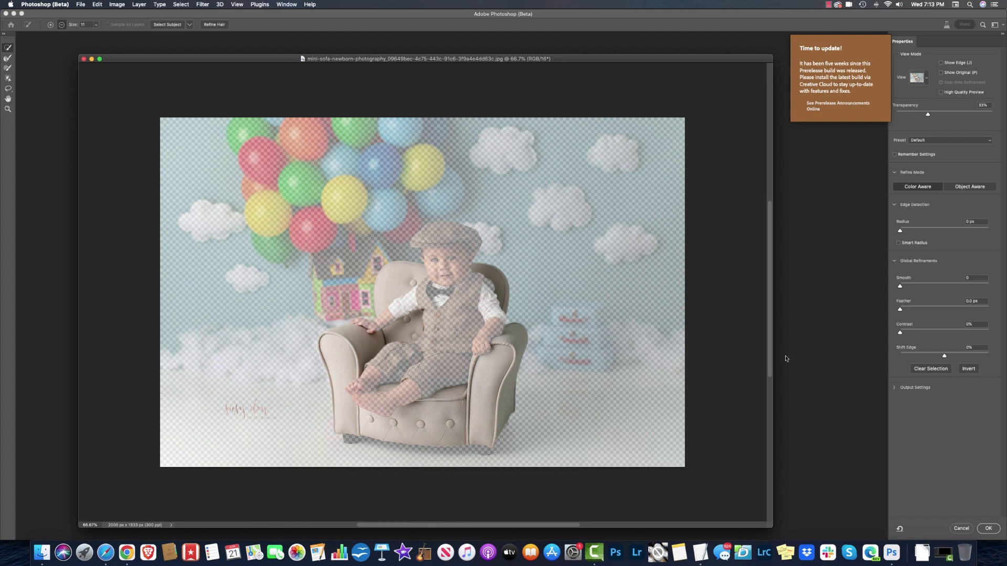
click(338, 322)
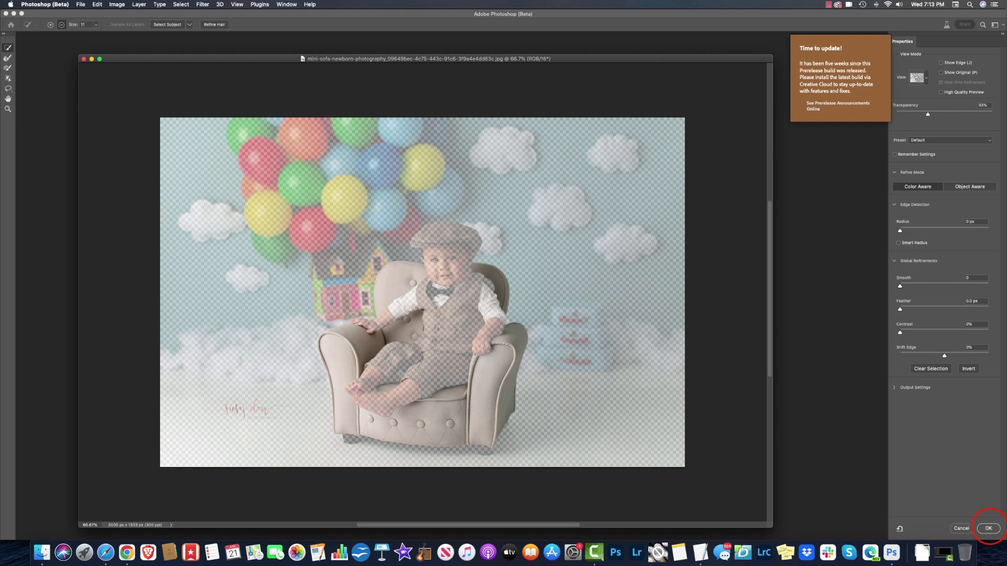
click(989, 529)
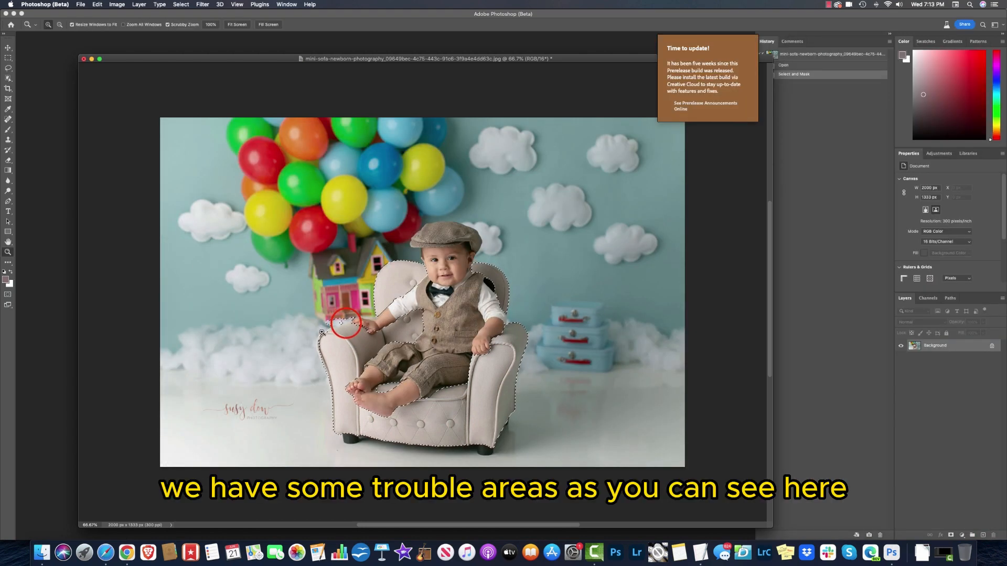
Step: Create a Hue/Saturation adjustment layer masked to the sofa selection and enable Colorize
click(273, 299)
click(276, 314)
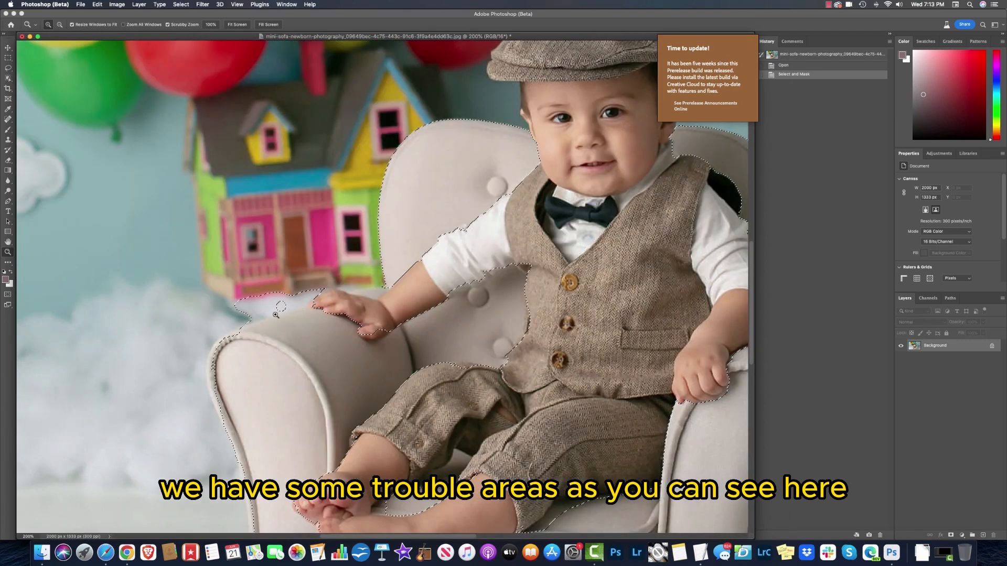
scroll(536, 306, down, 6)
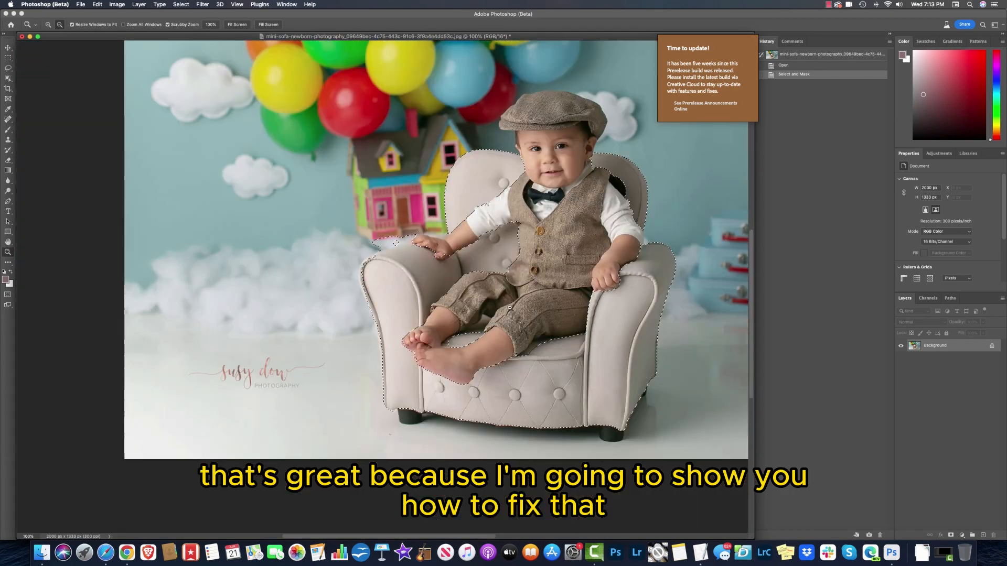
alt+click(500, 333)
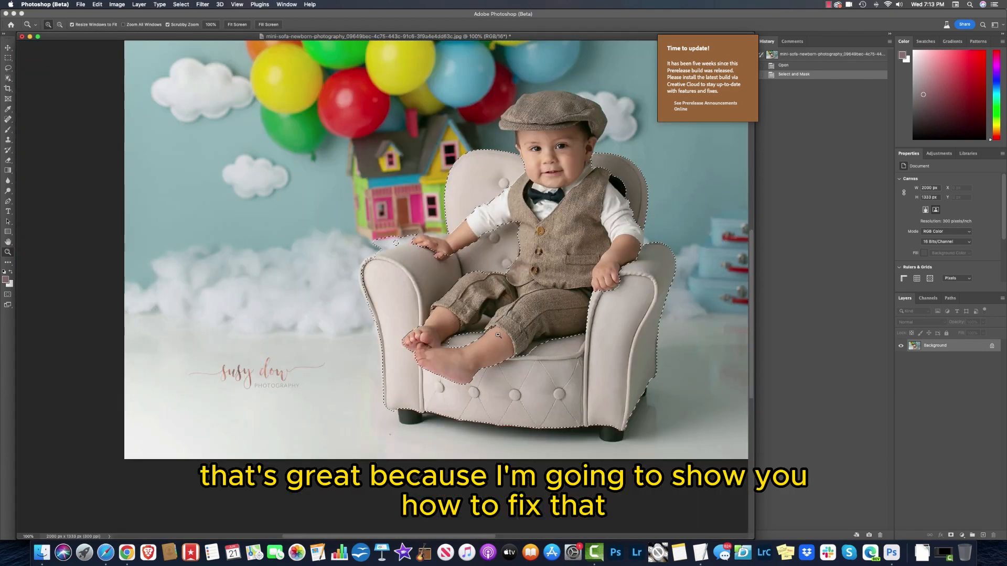
scroll(697, 336, up, 1)
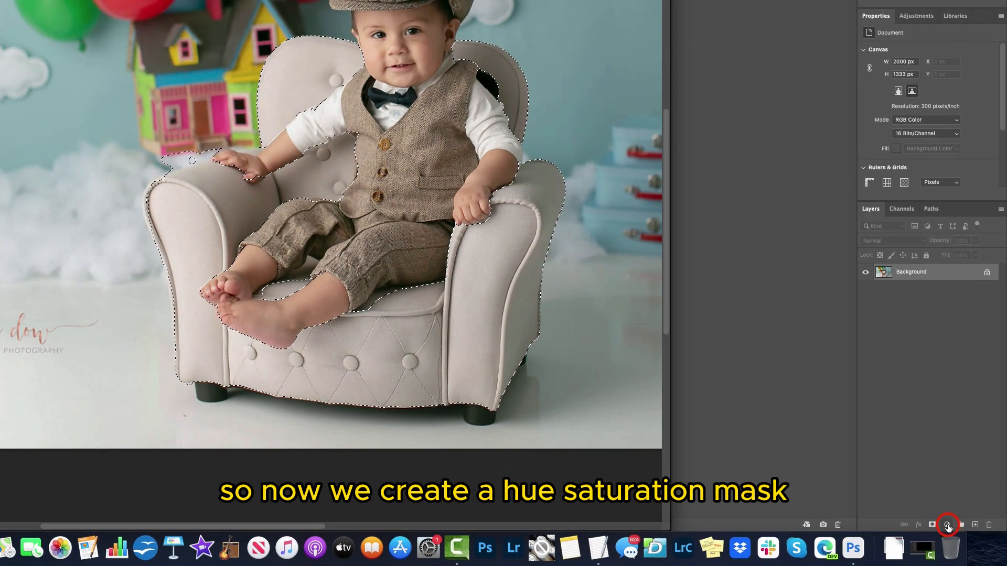
click(962, 535)
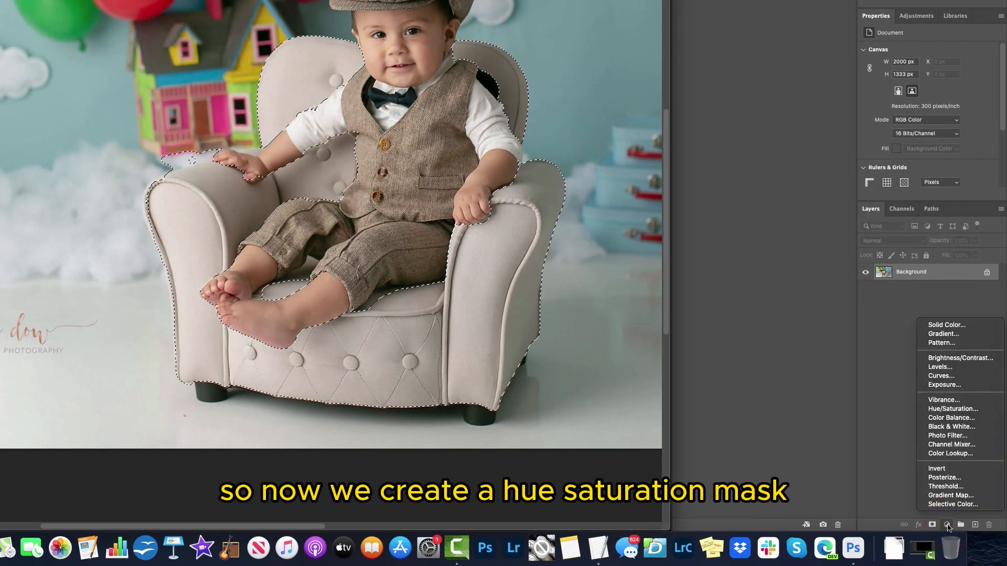
click(962, 412)
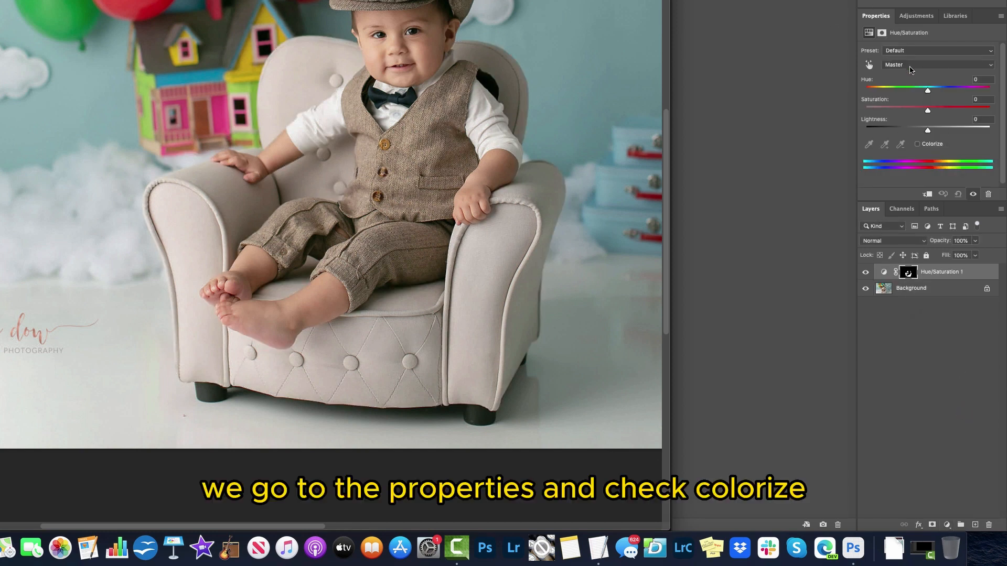
click(917, 144)
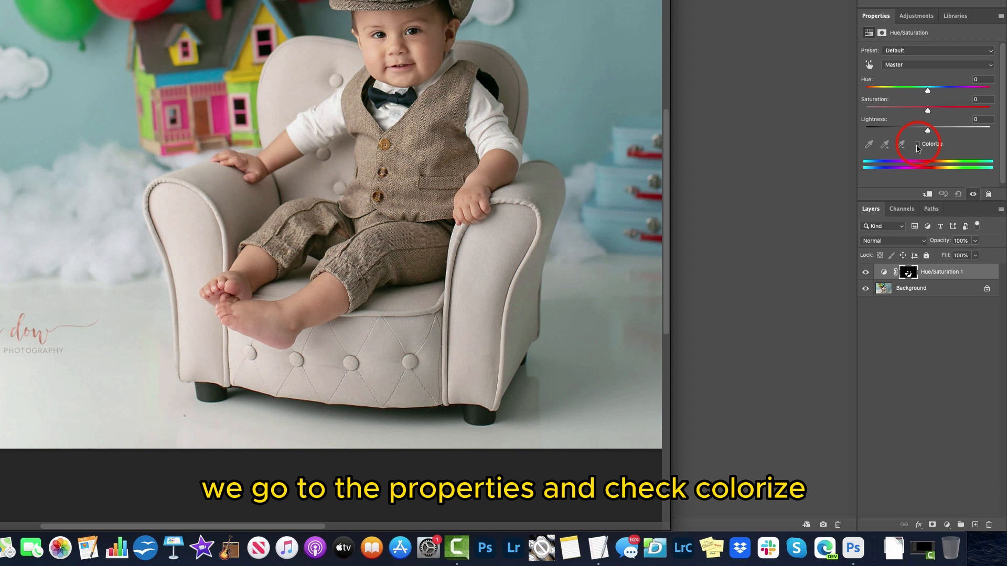
Step: Recolor the sofa to match the wall with hue 194, saturation 18 and lightness -11
scroll(516, 103, up, 3)
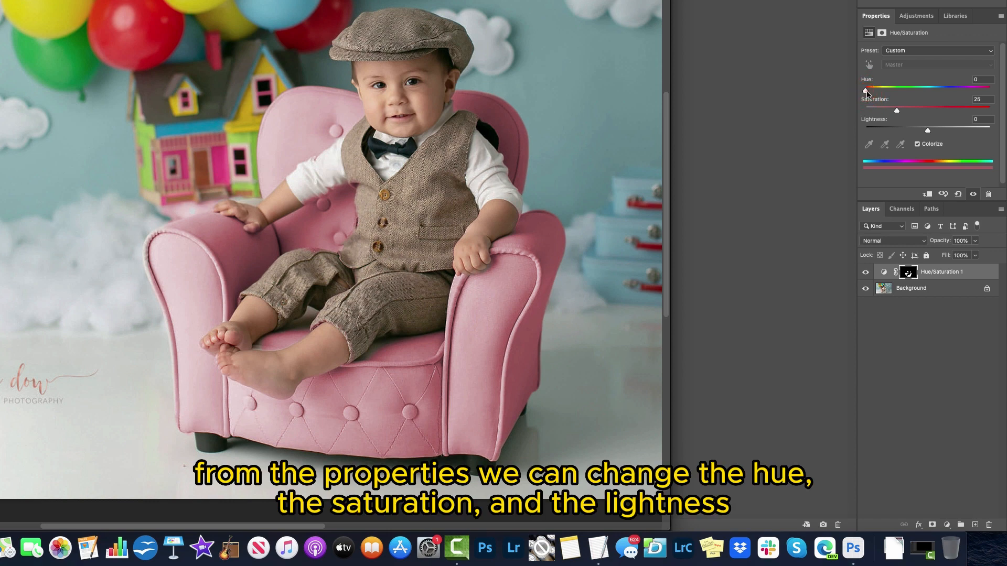
drag(865, 92, 970, 90)
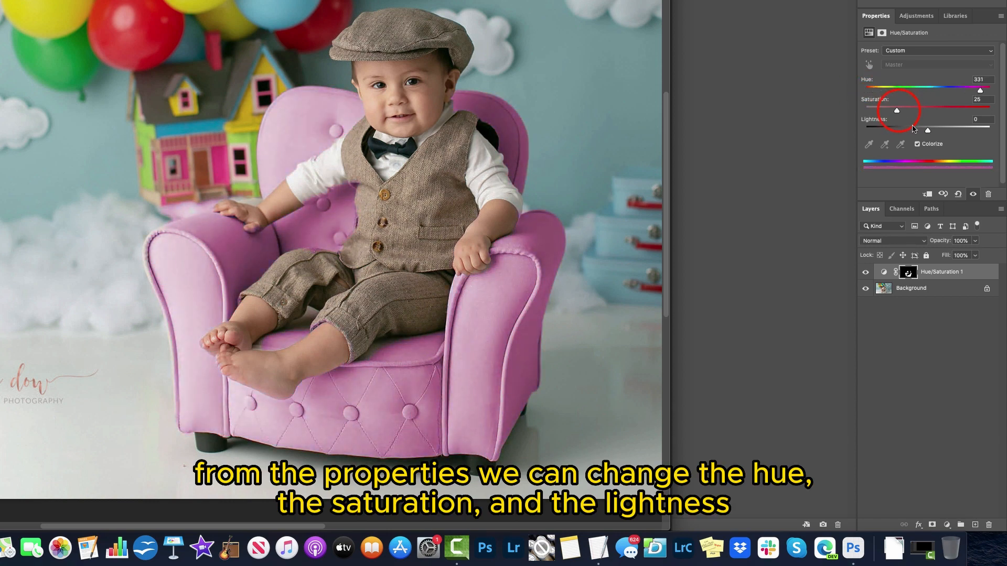
drag(897, 111, 928, 131)
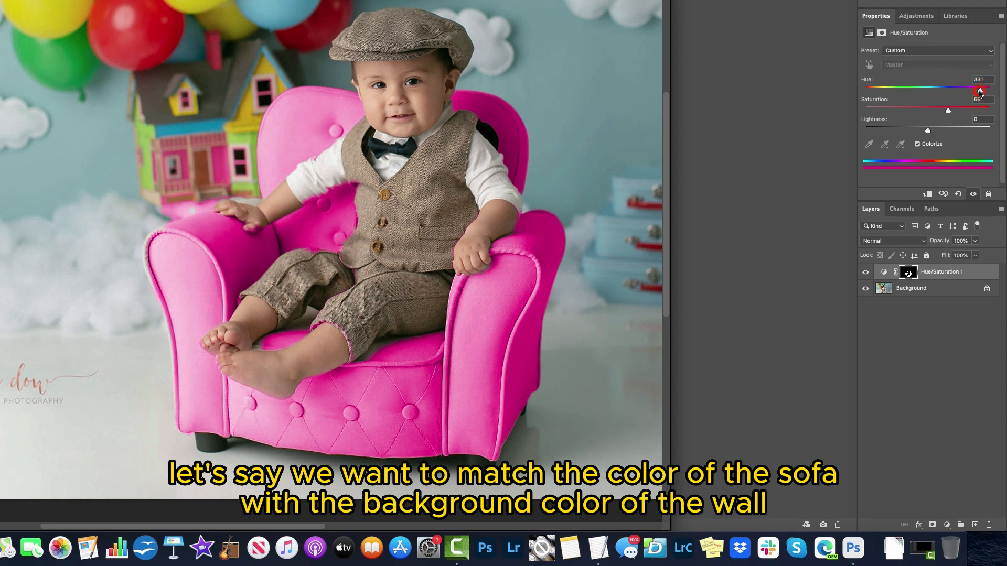
drag(980, 90, 933, 111)
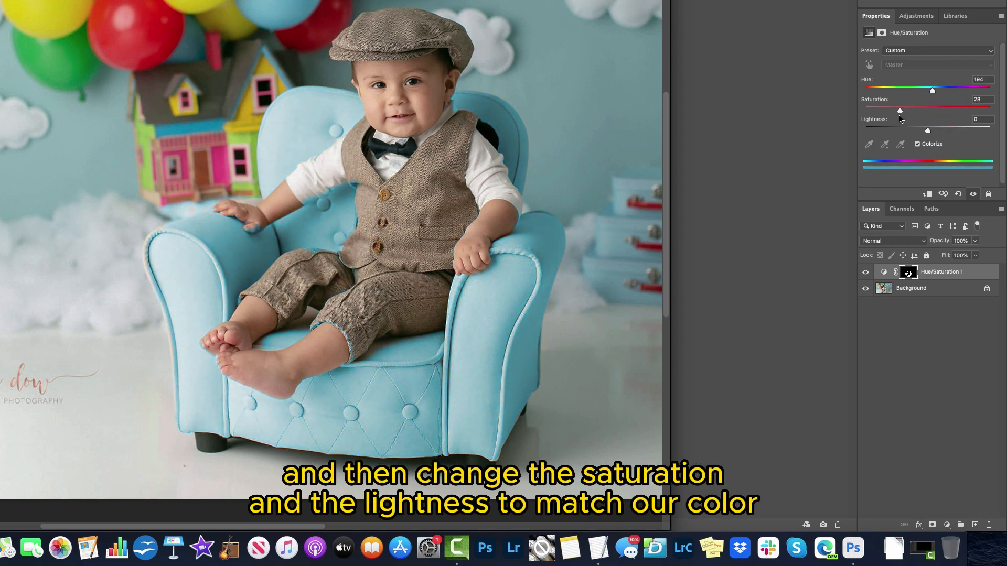
drag(890, 121, 924, 134)
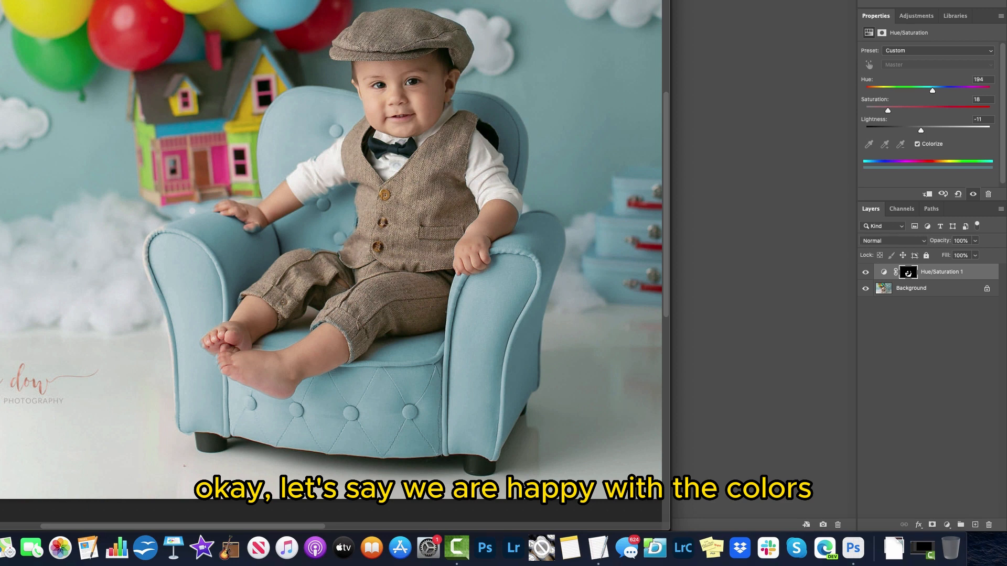
Step: Paint white over the boy's forearm and sleeve cuff on the Hue/Saturation layer's mask with the Brush tool
click(235, 331)
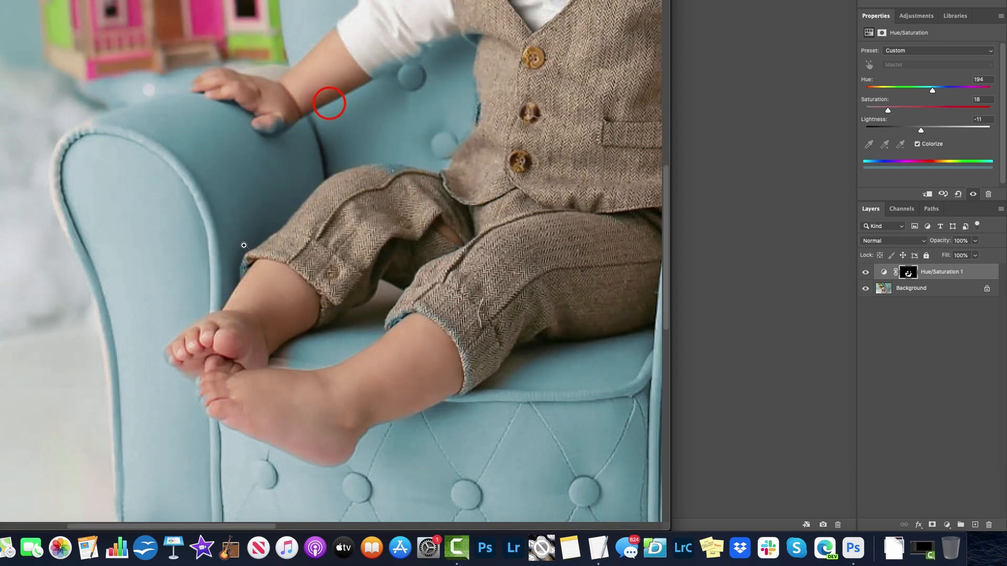
click(572, 102)
drag(549, 120, 472, 152)
drag(637, 71, 580, 101)
click(25, 68)
drag(26, 68, 25, 67)
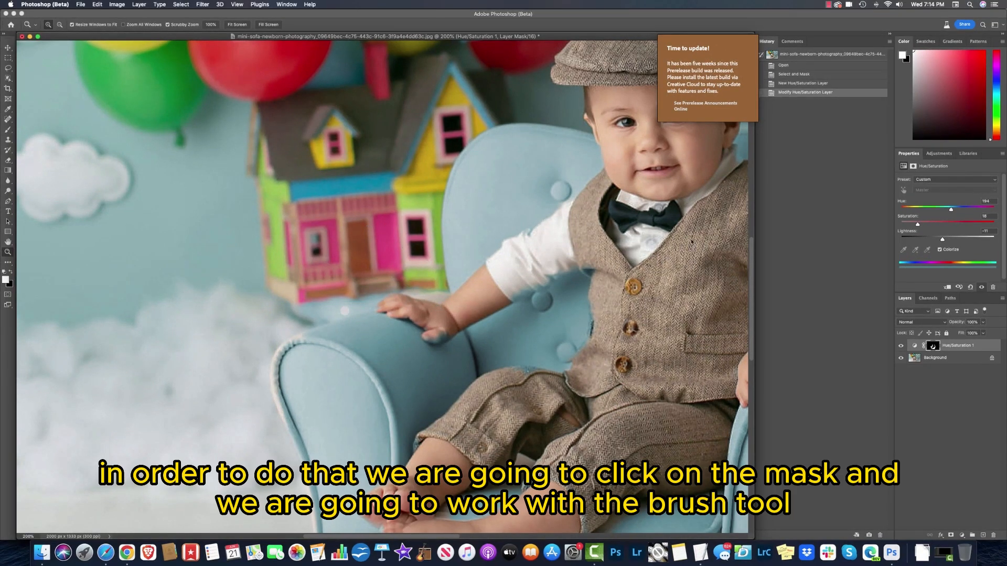
click(937, 347)
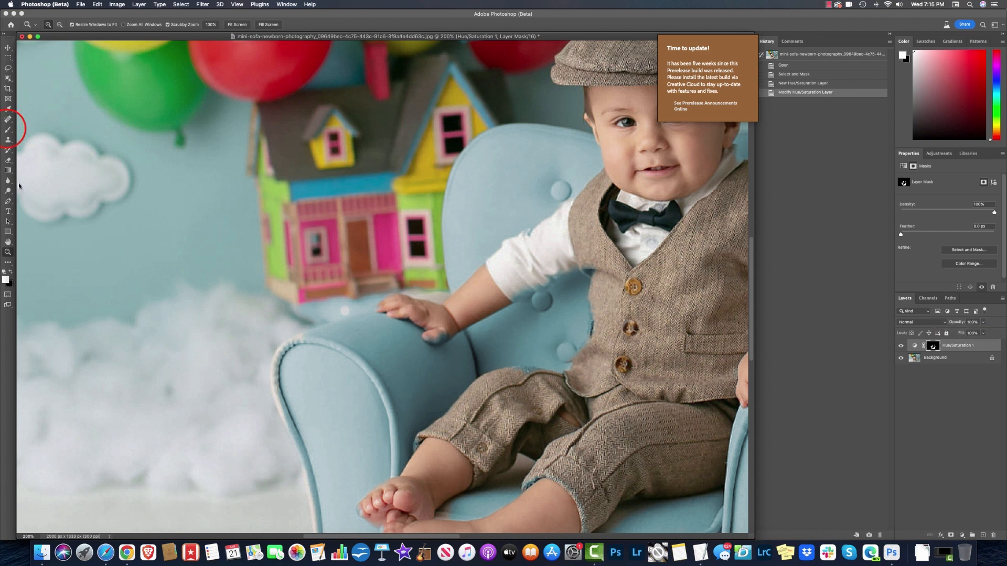
click(8, 130)
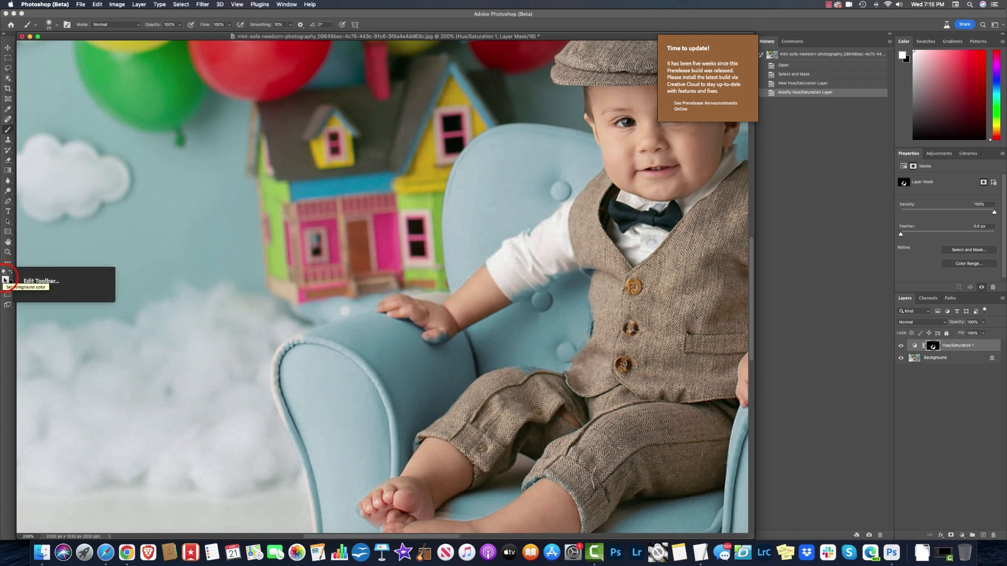
click(5, 280)
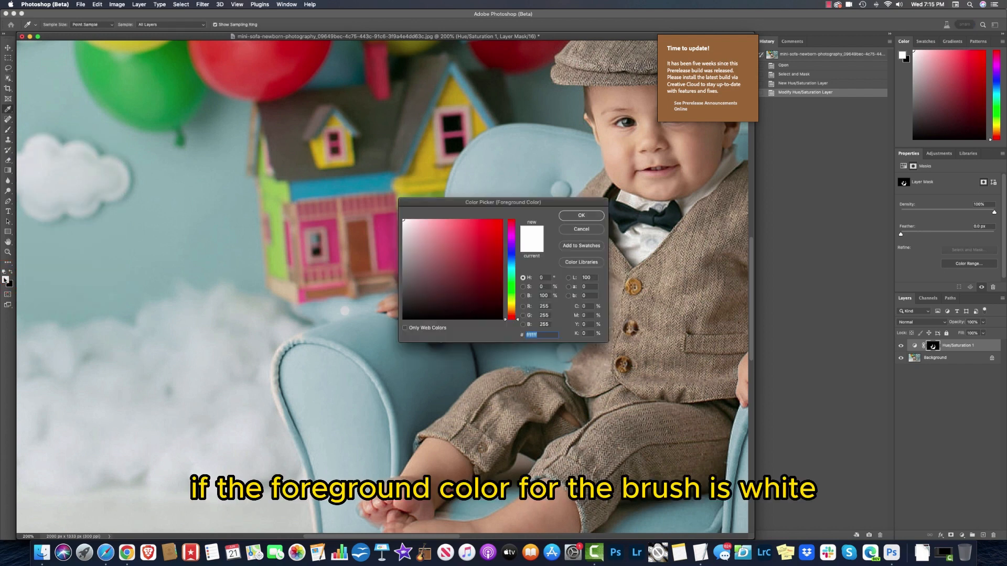
click(573, 224)
mouse_move(507, 269)
mouse_down()
mouse_move(469, 303)
mouse_move(524, 270)
mouse_move(472, 304)
mouse_move(518, 263)
mouse_move(471, 295)
mouse_up()
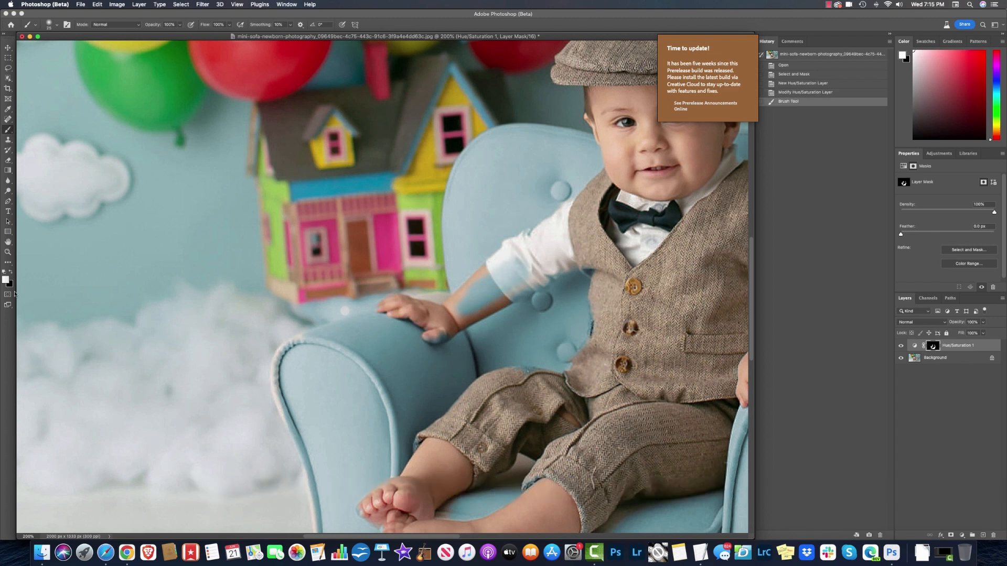
Step: Switch the foreground to black and paint the tint off the boy's forearm and sleeve cuff on the Hue/Saturation mask
click(10, 272)
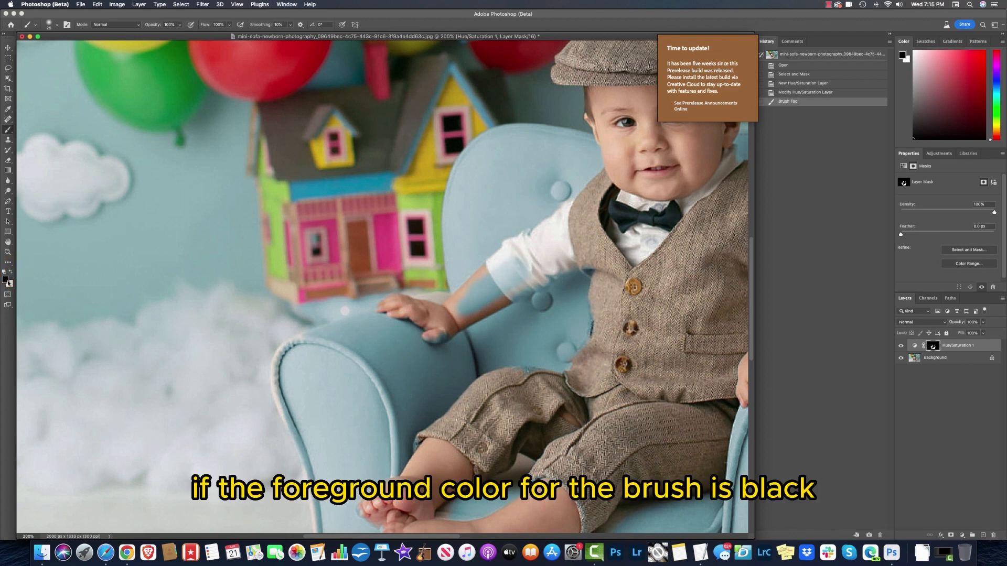
mouse_move(516, 260)
mouse_down()
mouse_move(485, 303)
mouse_move(527, 260)
mouse_move(480, 279)
mouse_move(448, 318)
mouse_move(469, 312)
mouse_up()
drag(587, 263, 528, 234)
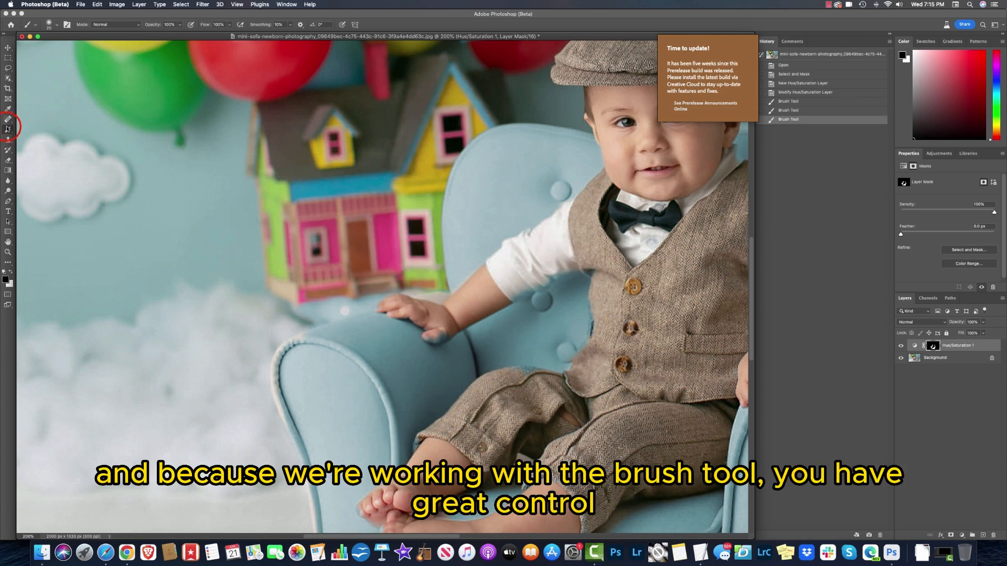
Step: Reduce the brush size and paint black on the mask around the boy's hand and fingers on the left armrest
right_click(7, 128)
click(41, 129)
click(55, 25)
key(Return)
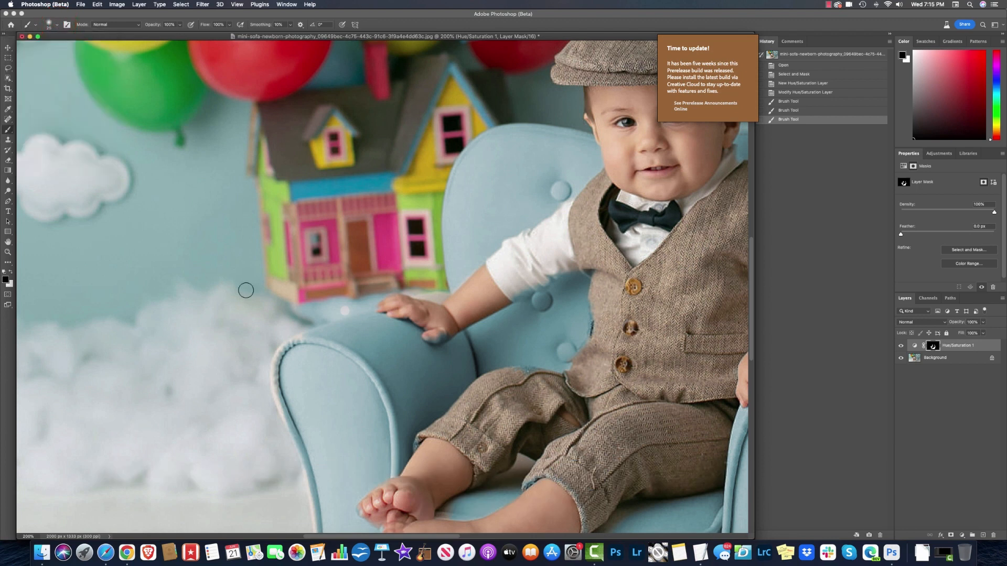
key(bracketleft)
key(bracketleft)
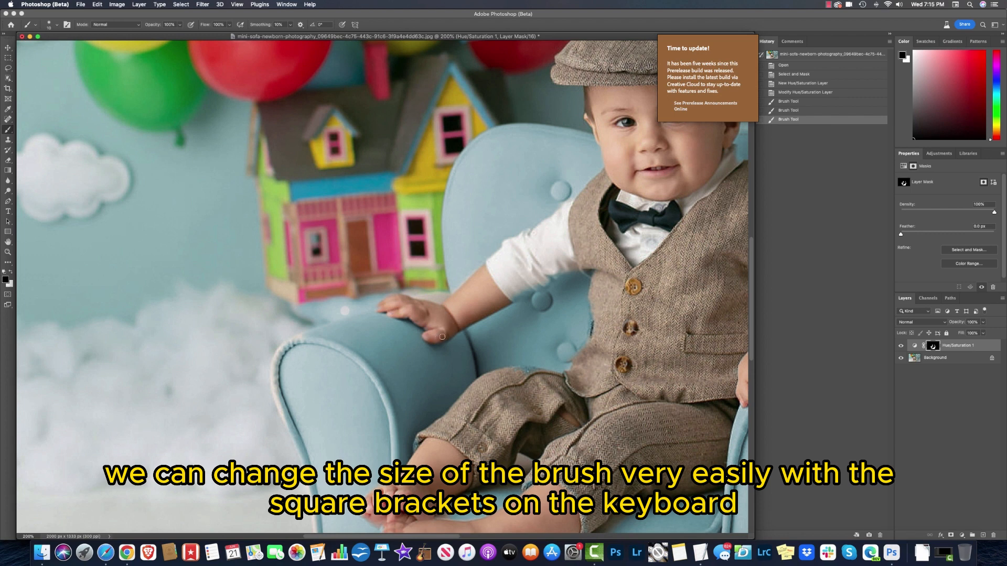
click(453, 332)
mouse_move(420, 330)
mouse_down()
mouse_move(378, 305)
mouse_move(395, 302)
mouse_up()
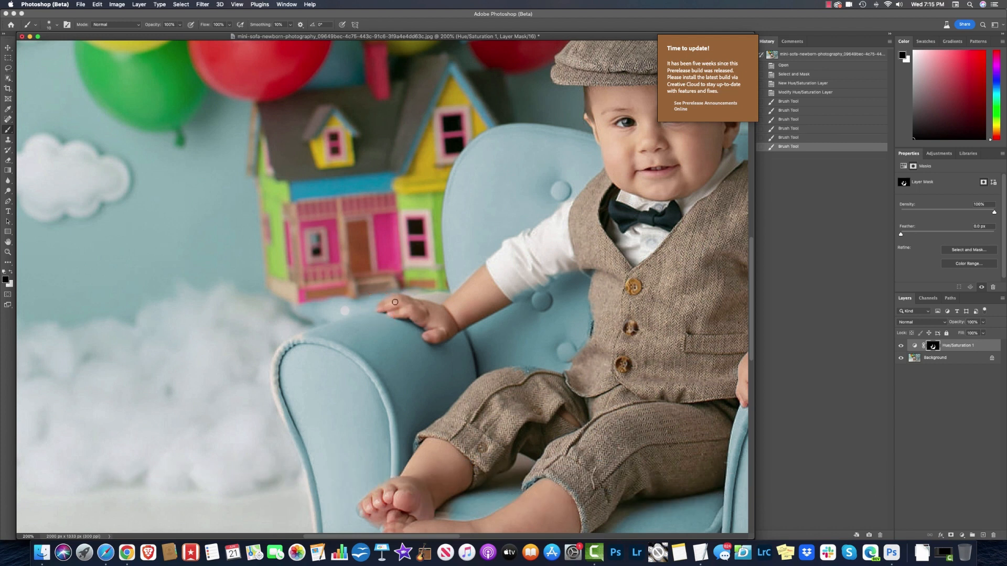
Step: Paint black on the mask along the underside of the boy's sleeve and the adjoining edge of his vest
drag(575, 264, 552, 272)
click(581, 264)
click(596, 303)
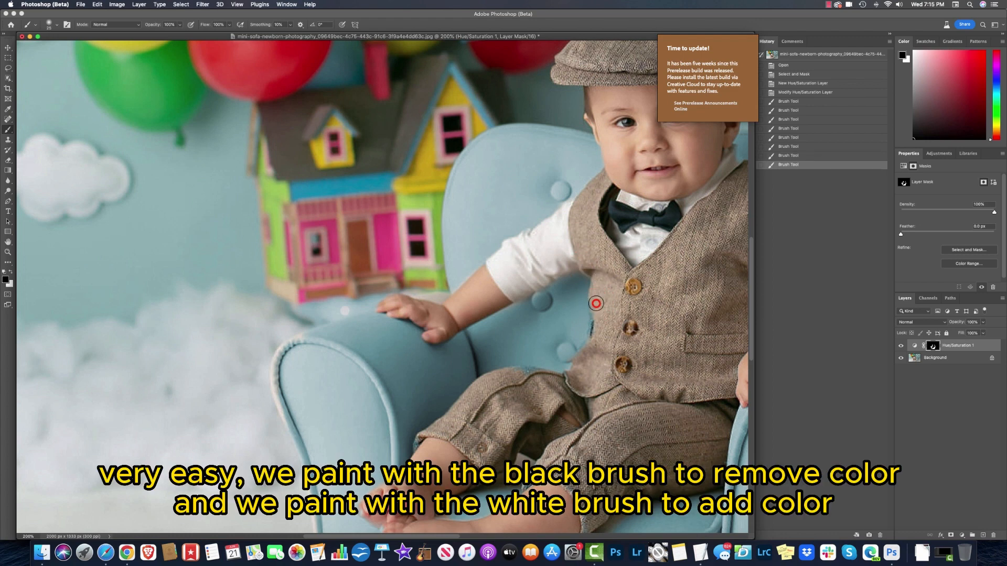
Step: Paint black on the mask along the edges of the boy's trouser legs and both rolled cuffs
click(539, 377)
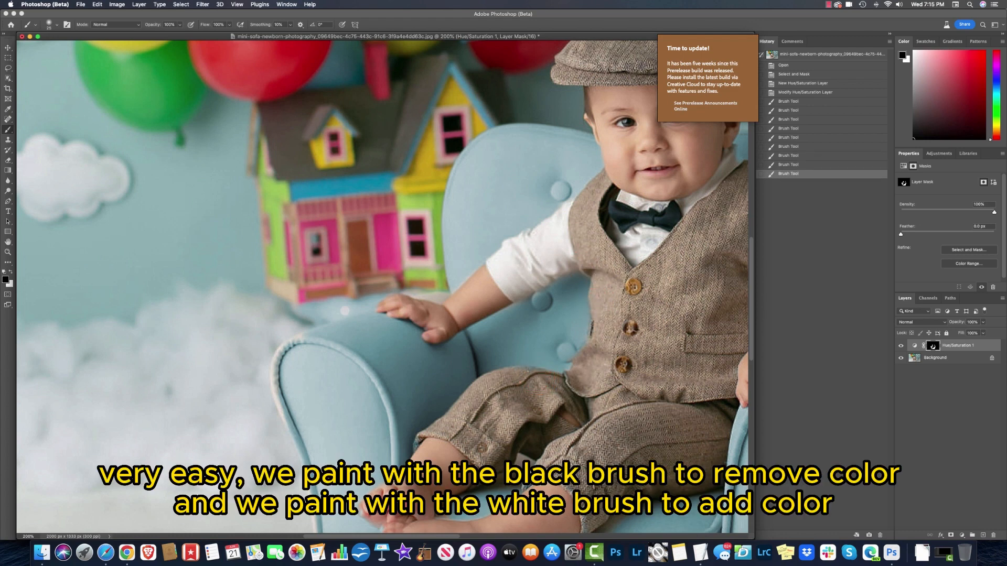
click(431, 445)
click(431, 445)
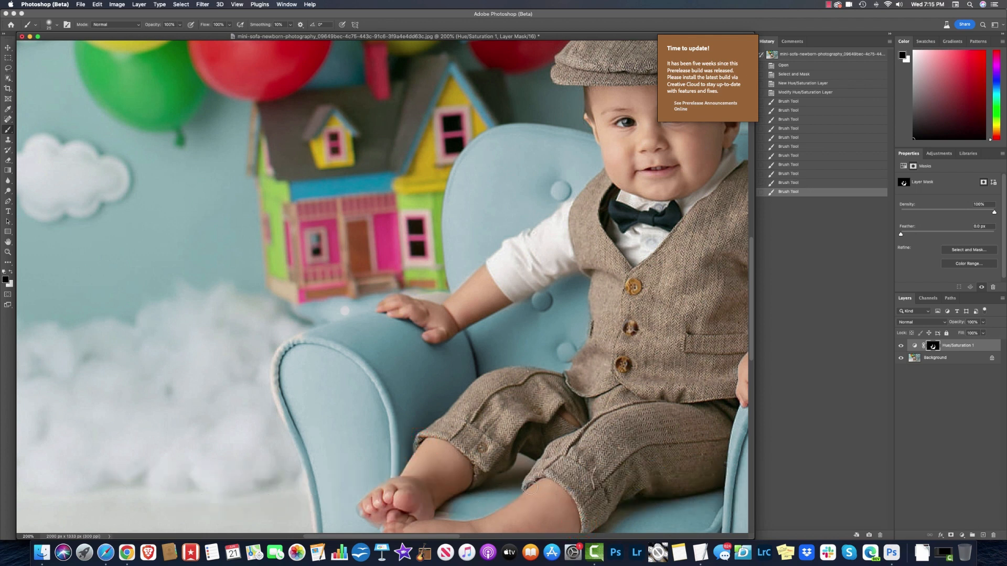
click(529, 488)
scroll(561, 367, down, 2)
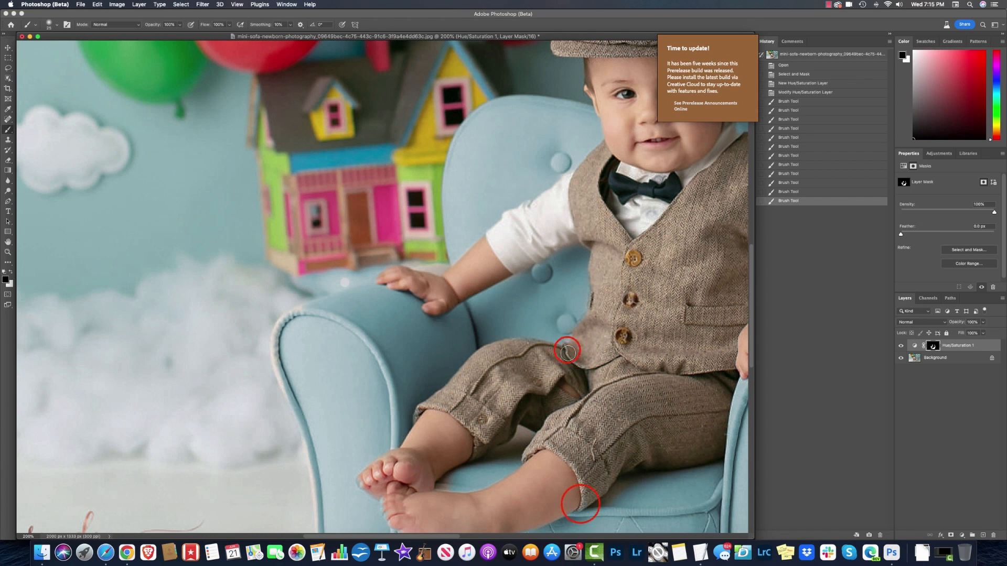
click(580, 504)
click(580, 504)
Step: Paint black on the mask over the toes of both feet and the edge of the trouser cuff above the ankle
scroll(382, 390, down, 8)
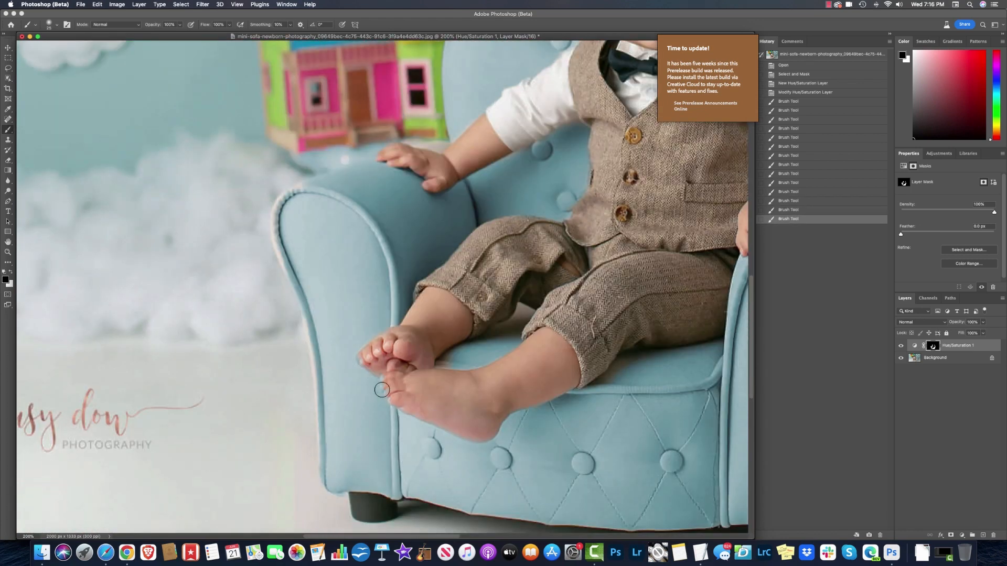
click(387, 378)
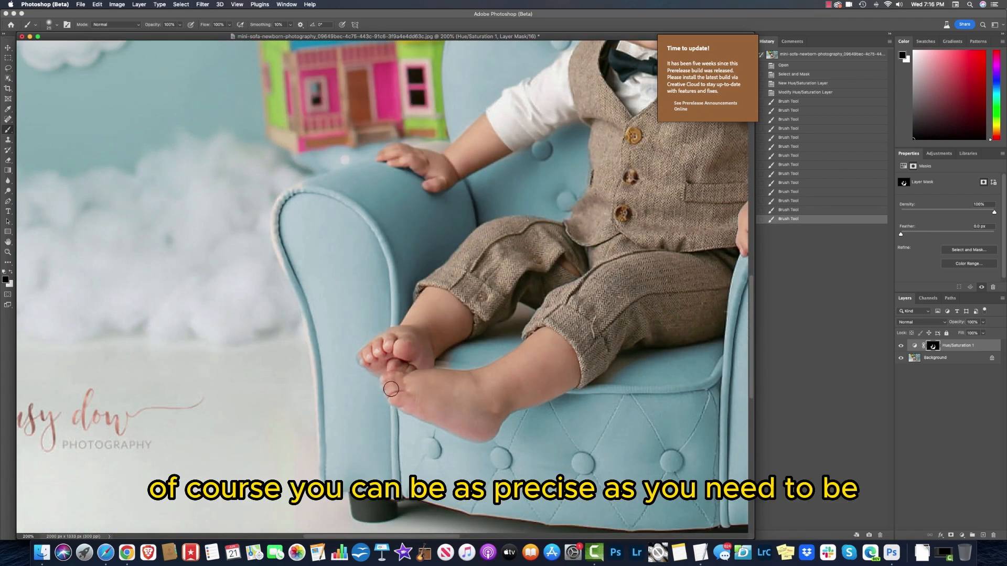
click(366, 358)
click(364, 359)
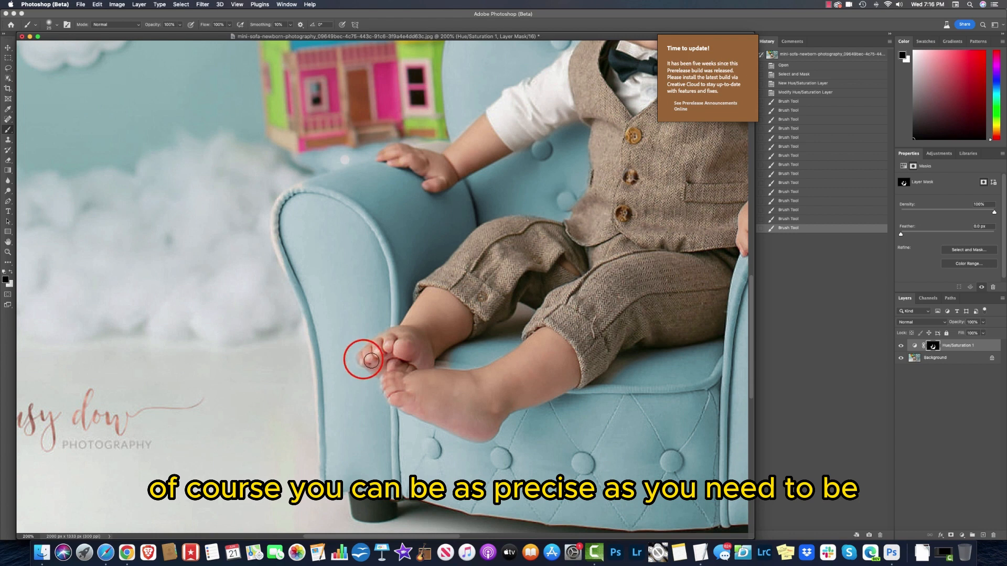
click(390, 376)
scroll(429, 378, up, 8)
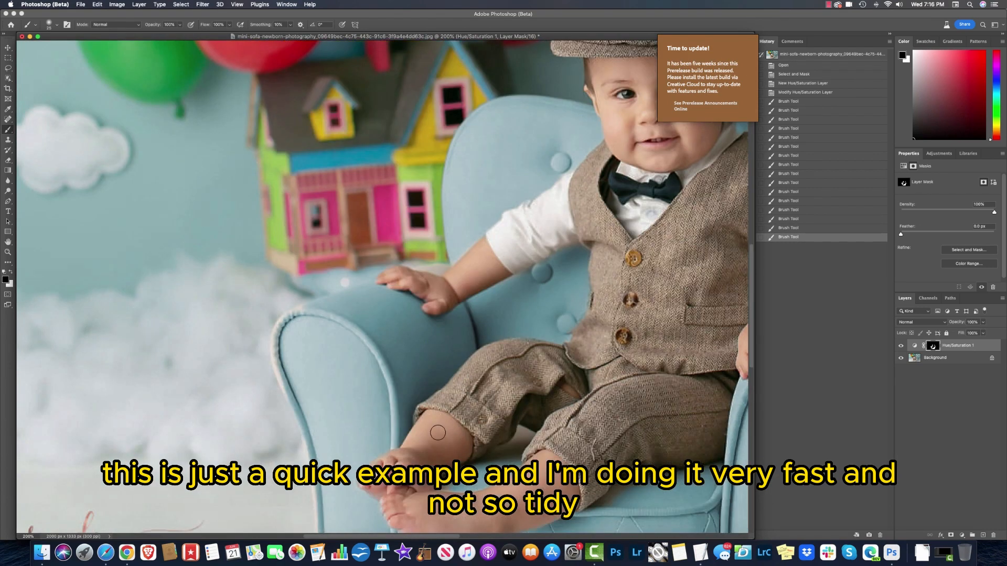
click(423, 413)
Step: Paint black on the mask over the clouds behind the left armrest to remove their tint
scroll(464, 392, down, 5)
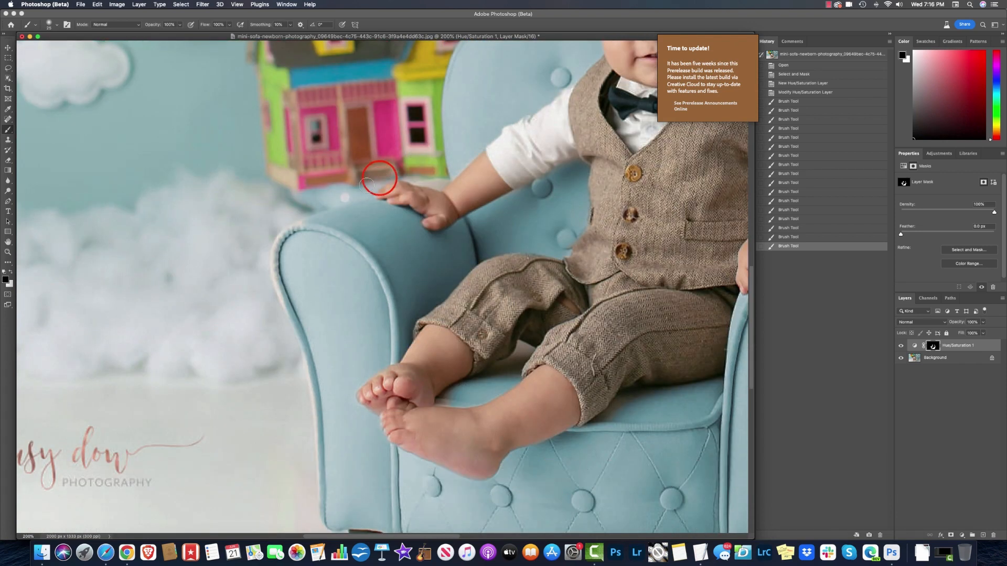
drag(352, 195, 291, 207)
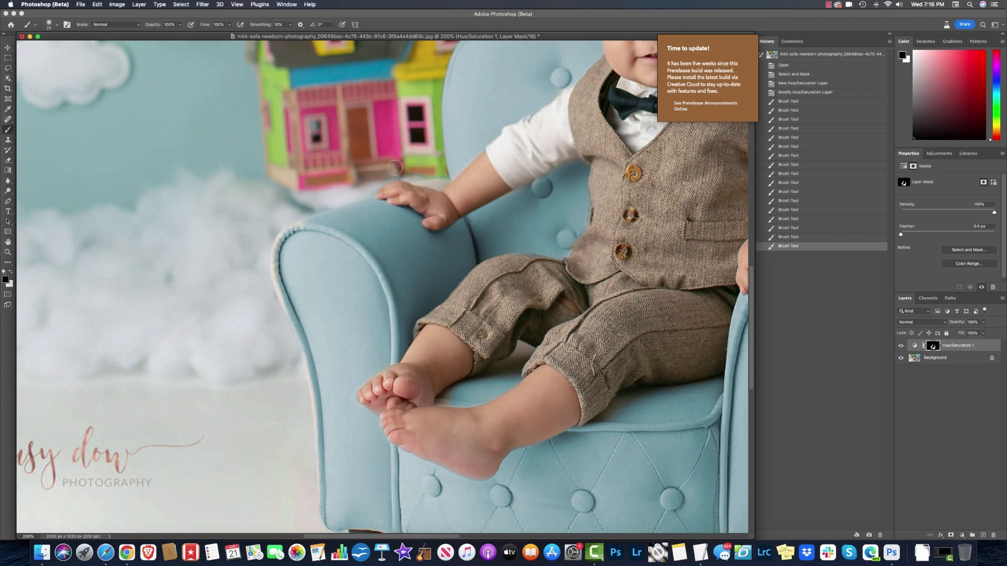
drag(337, 195, 258, 222)
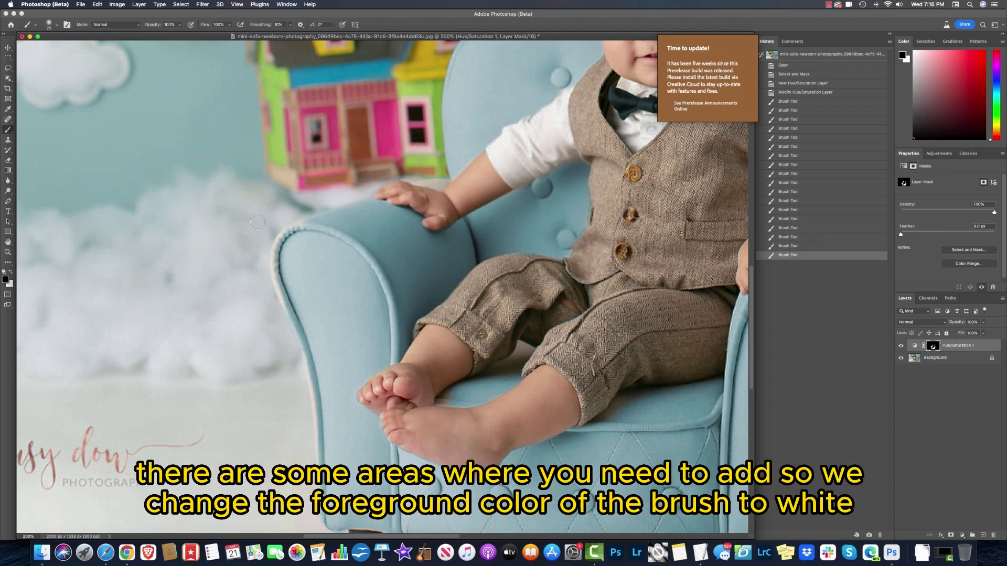
Step: Switch the foreground to white and paint the mask along the outer piping of the left armrest down to its base
click(11, 271)
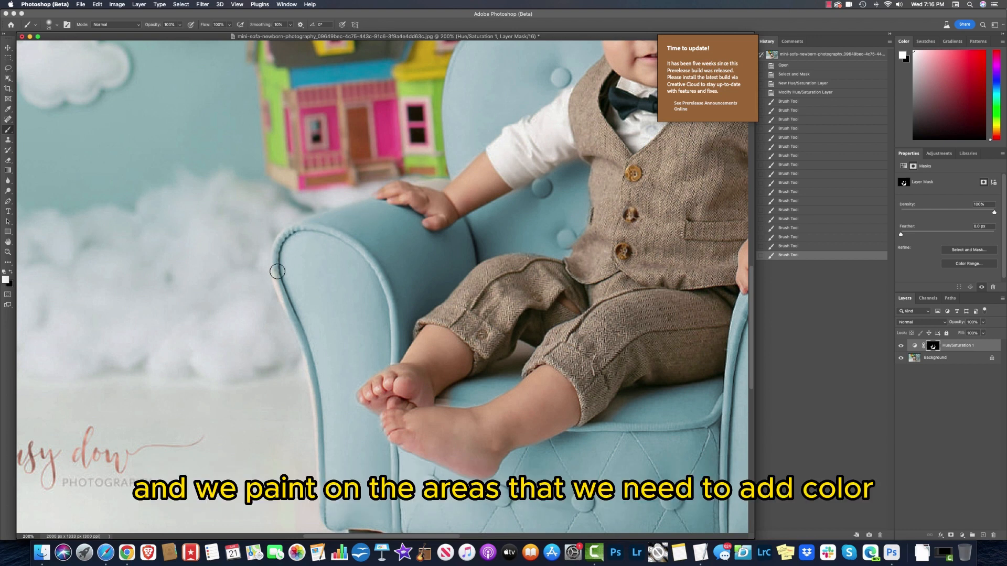
drag(286, 299, 307, 333)
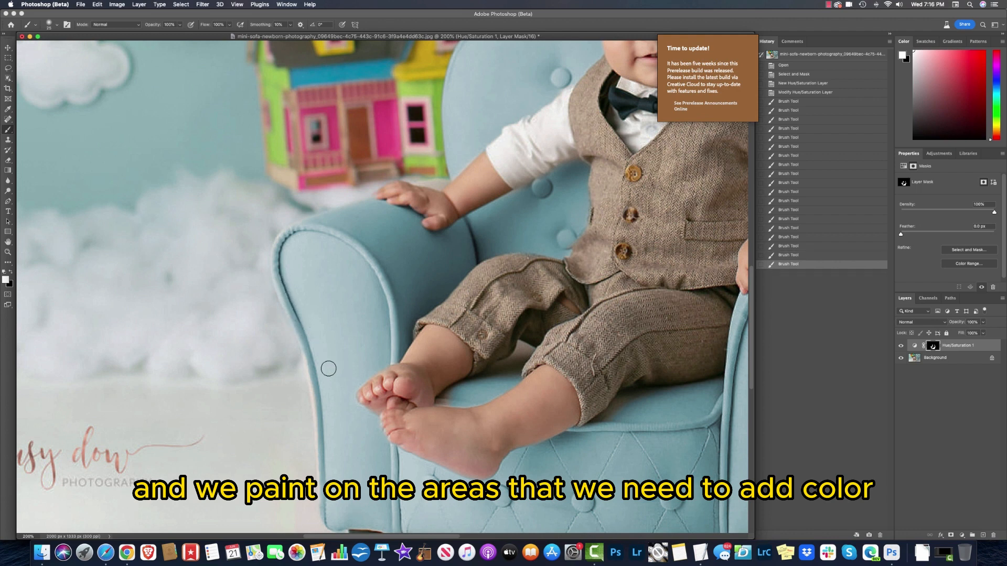
drag(328, 367, 310, 355)
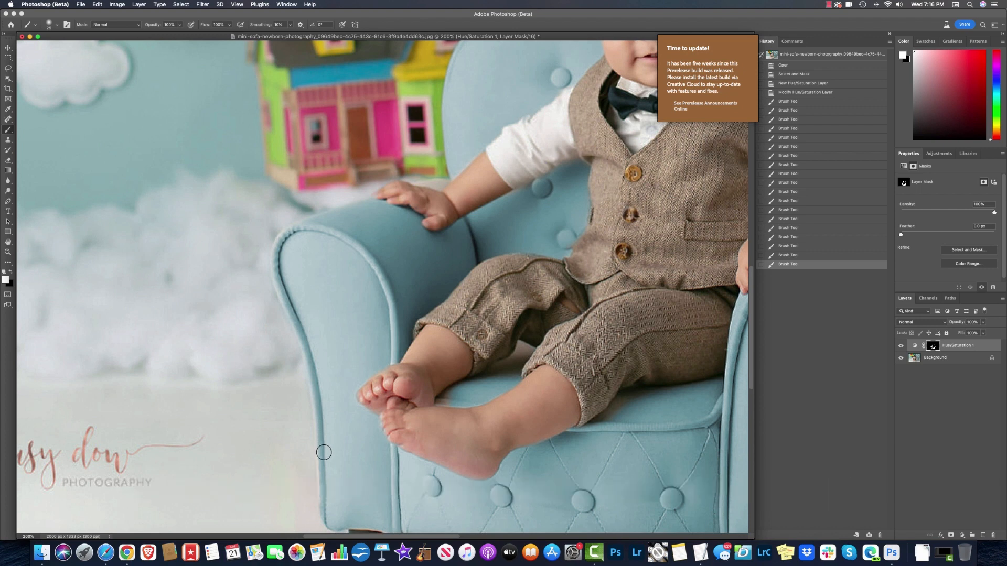
drag(326, 501, 328, 507)
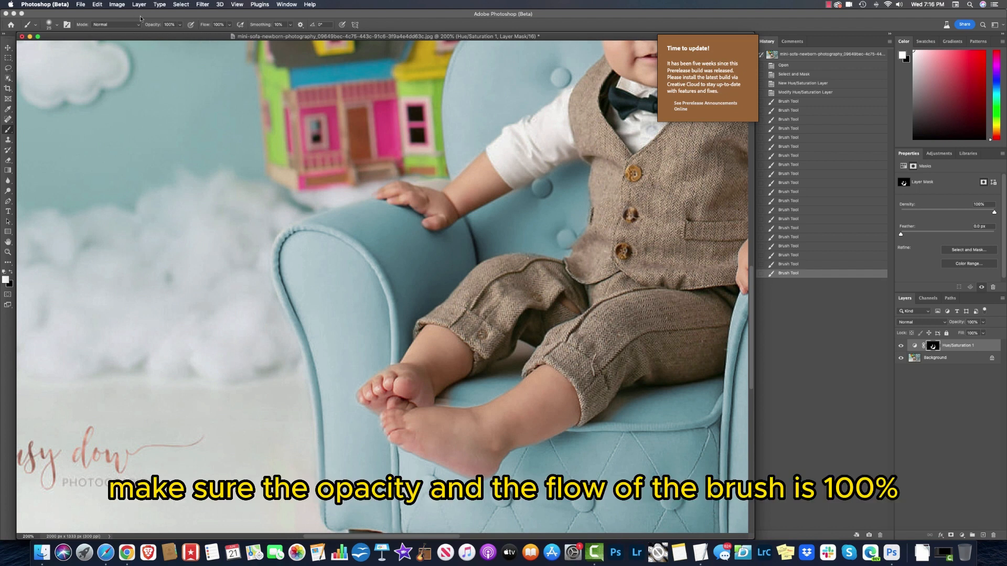
Step: Paint white on the mask along the sofa's lower edge, from above the left foot across the front panel
scroll(291, 245, down, 5)
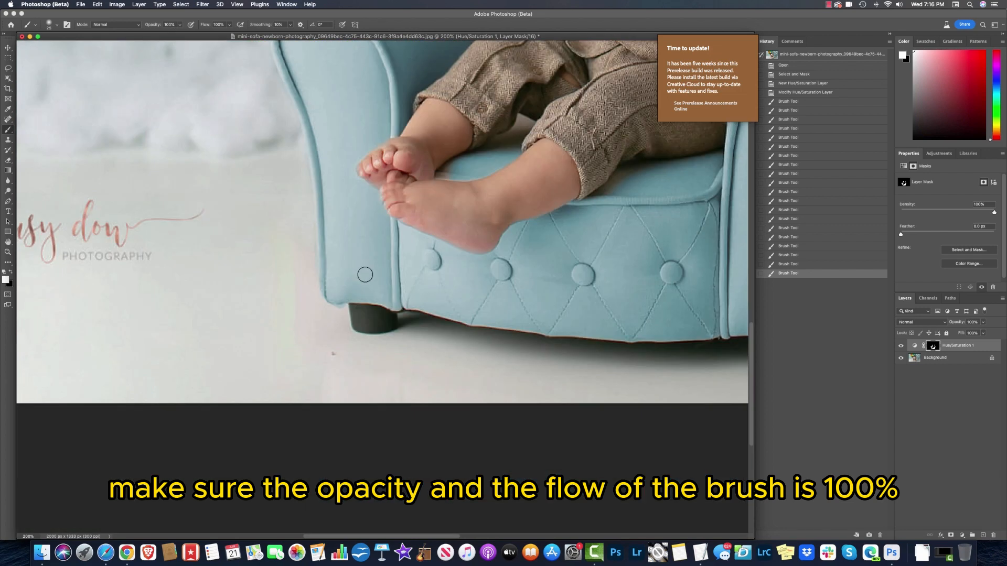
scroll(322, 232, up, 1)
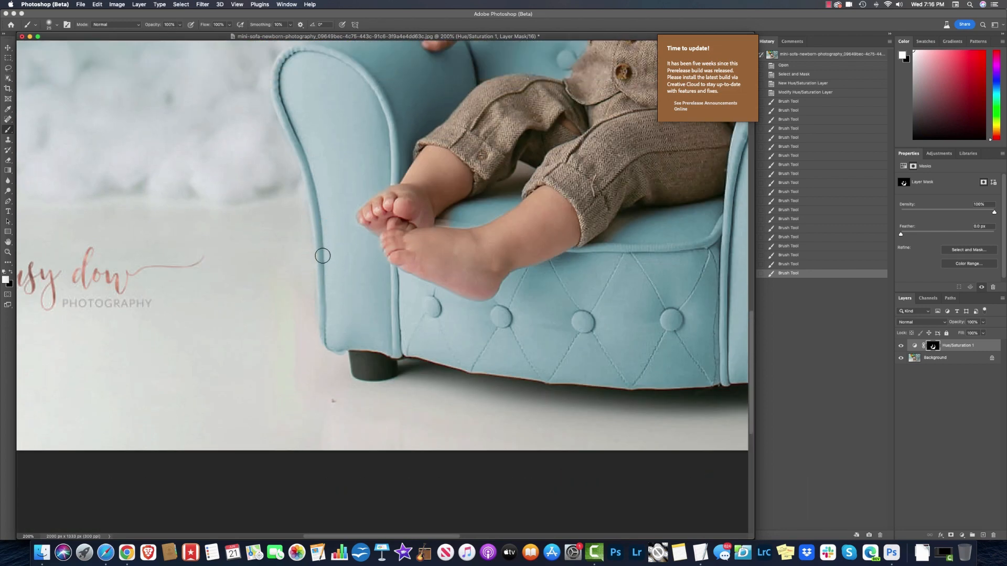
click(383, 350)
drag(379, 349, 353, 351)
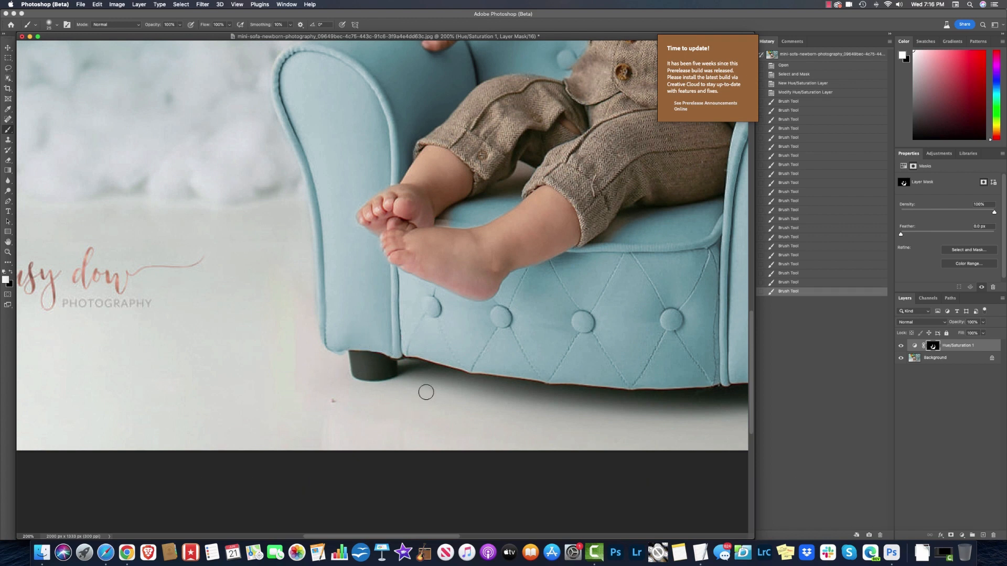
drag(418, 352, 398, 352)
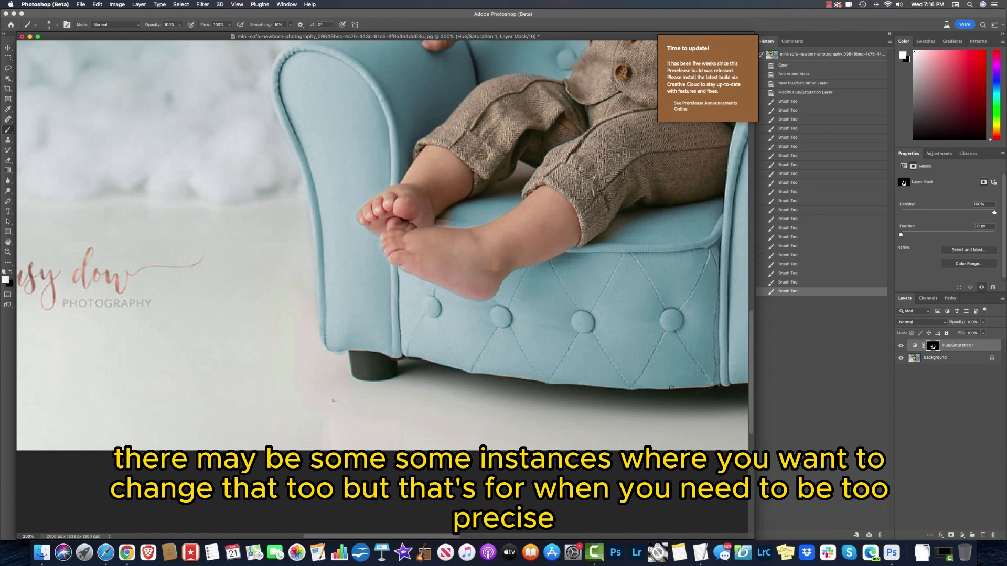
drag(718, 383, 709, 384)
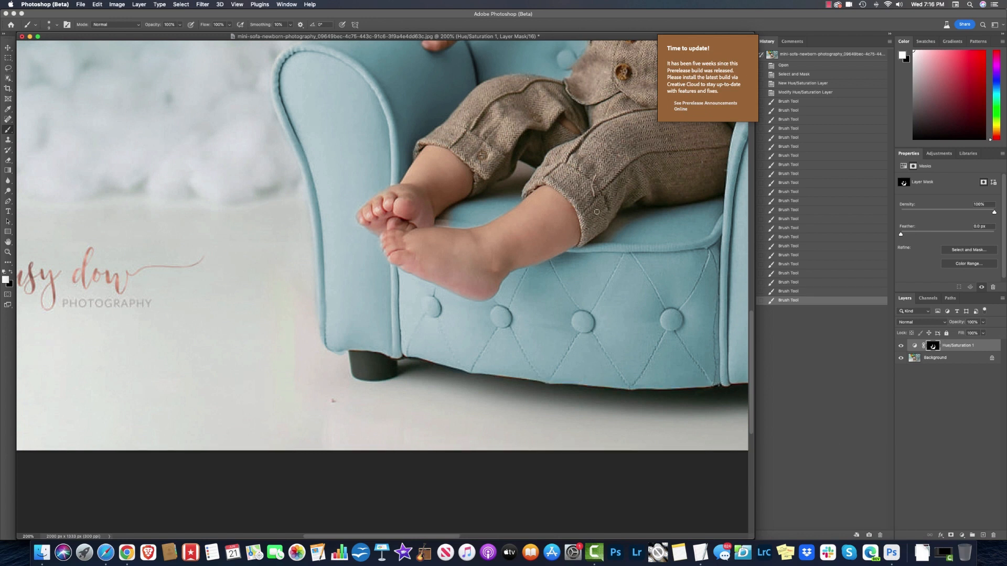
Step: Paint white on the mask over the seat cushion between the boy's legs and beside his trouser cuff
scroll(408, 264, up, 2)
drag(442, 244, 492, 240)
drag(524, 197, 511, 219)
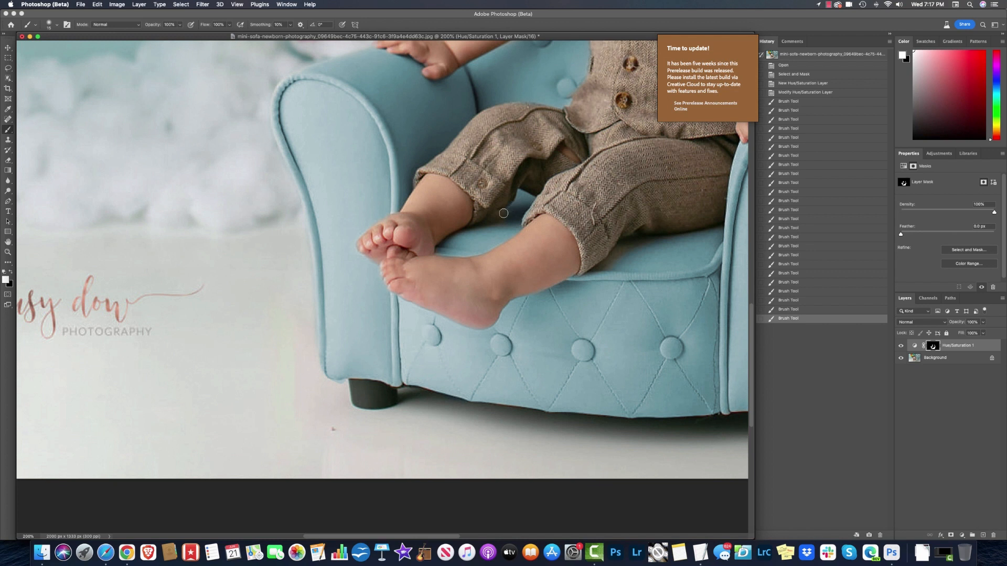
click(487, 241)
drag(649, 242, 651, 241)
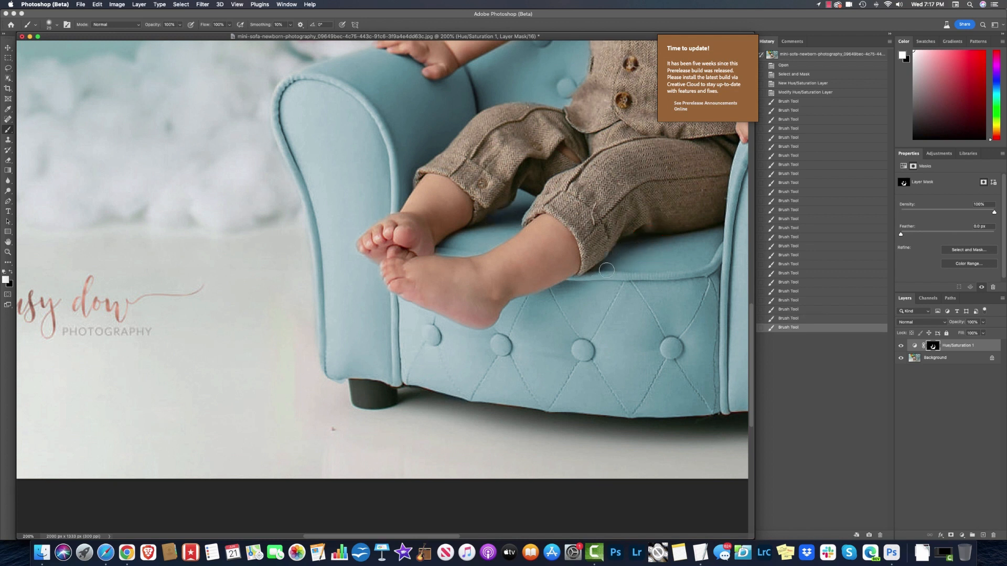
drag(607, 215, 608, 216)
click(610, 323)
Step: Paint white on the mask along the bottom edge and outer top curve of the right armrest
drag(519, 266, 251, 318)
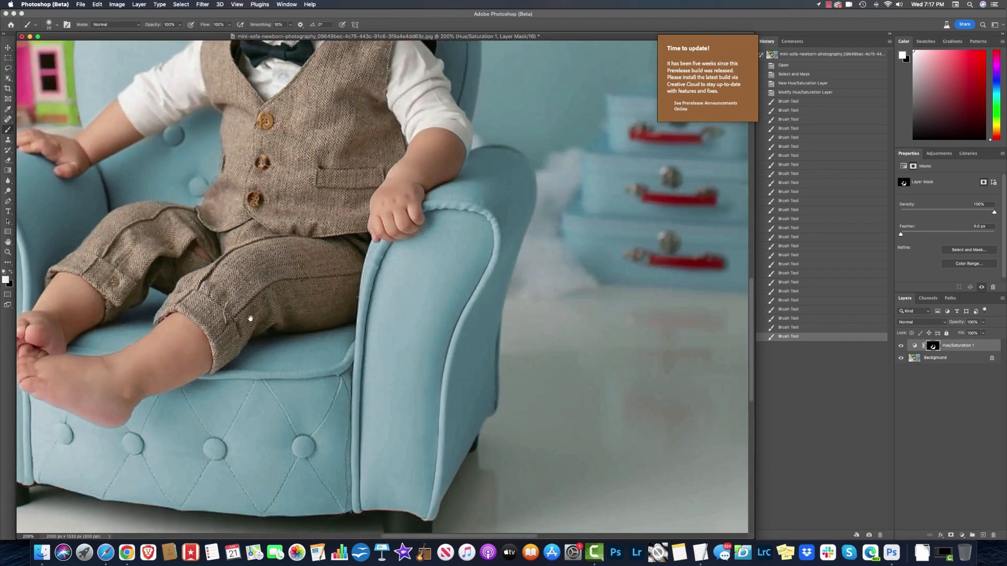
drag(416, 506, 423, 513)
click(367, 502)
scroll(372, 330, up, 5)
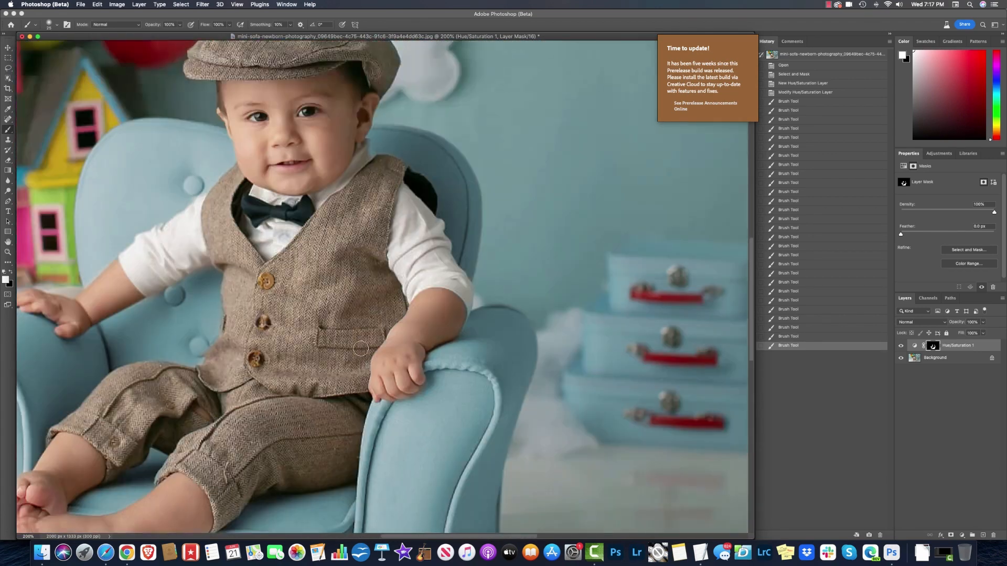
click(520, 321)
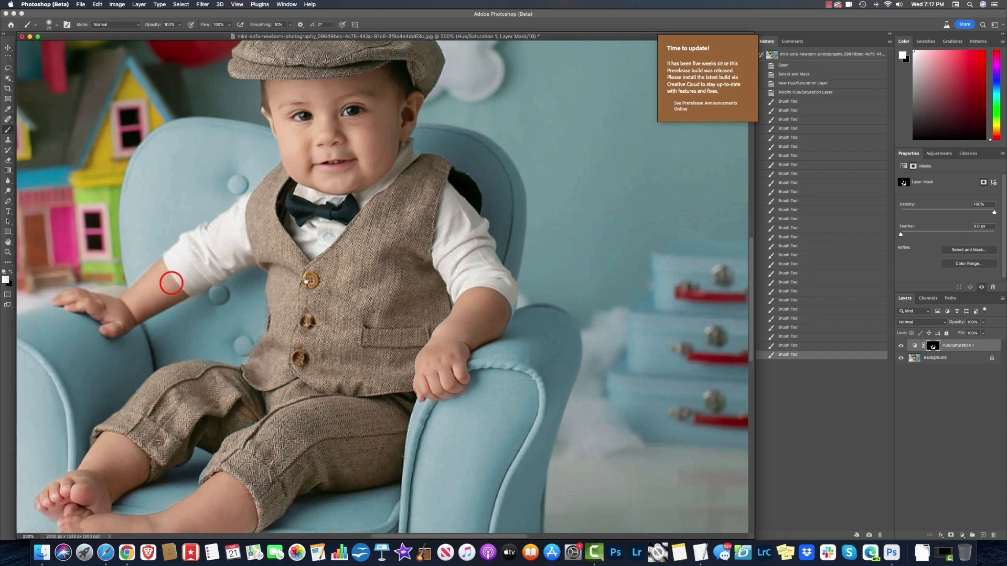
Step: Paint white on the mask over the backrest beside the boy's forearm and the area just above his wrist
drag(268, 387, 399, 267)
scroll(399, 267, down, 5)
click(337, 236)
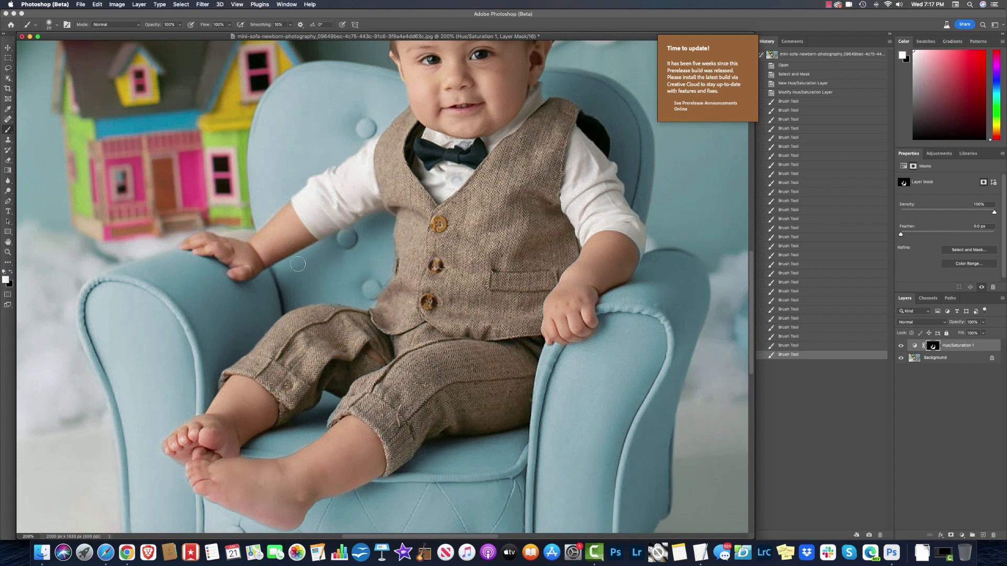
click(281, 198)
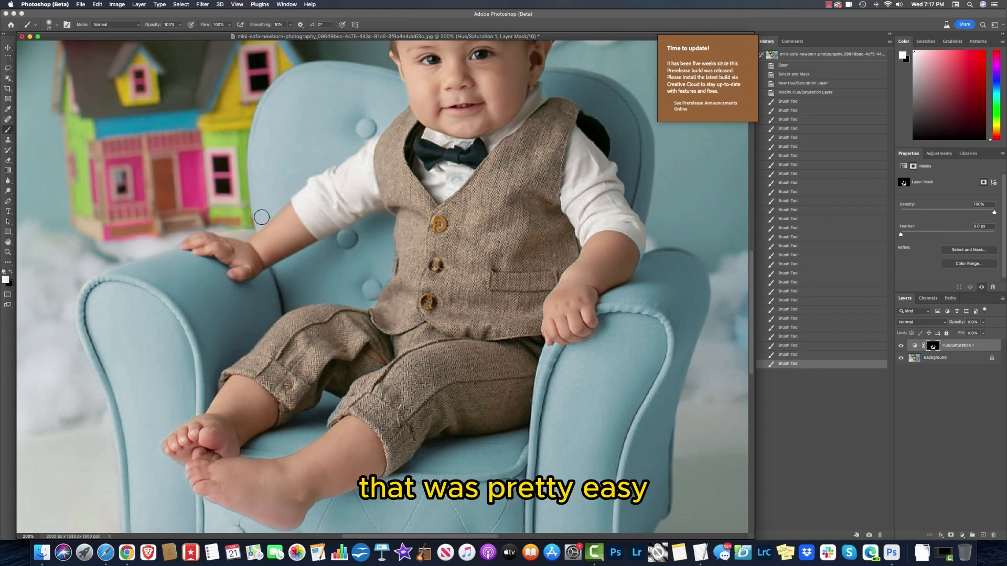
click(246, 235)
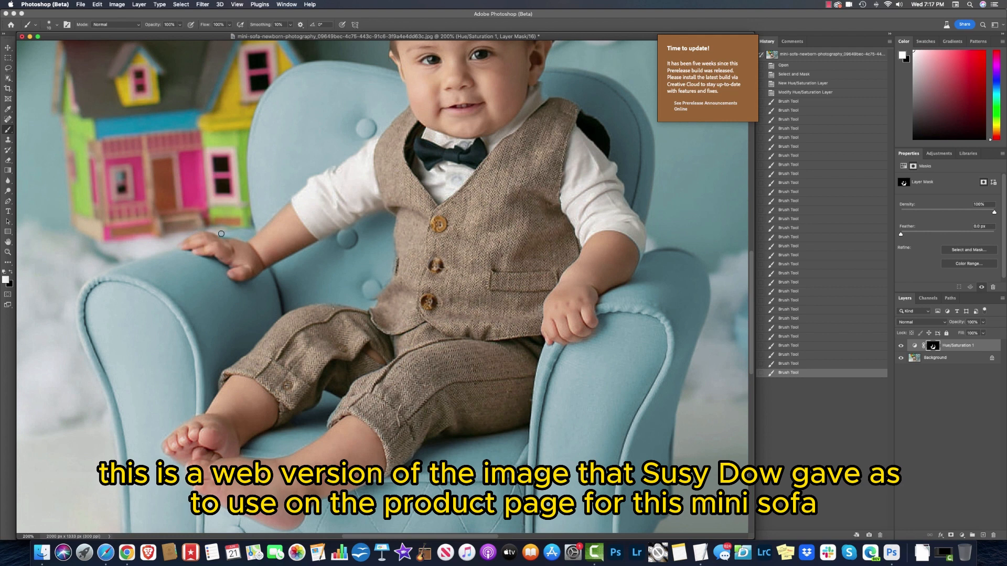
click(246, 239)
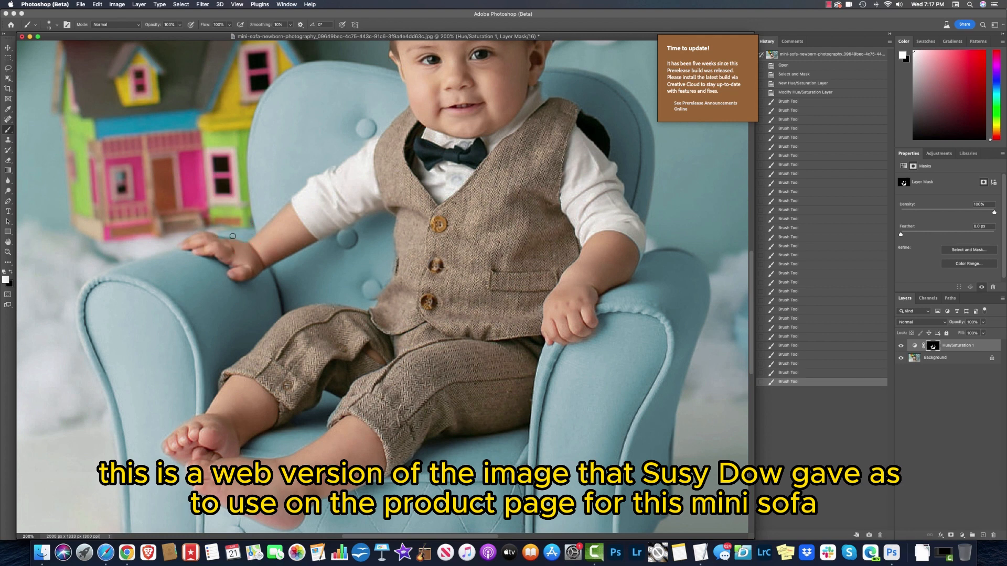
click(240, 238)
scroll(368, 284, down, 5)
drag(130, 287, 382, 430)
scroll(382, 430, up, 8)
scroll(382, 430, right, 10)
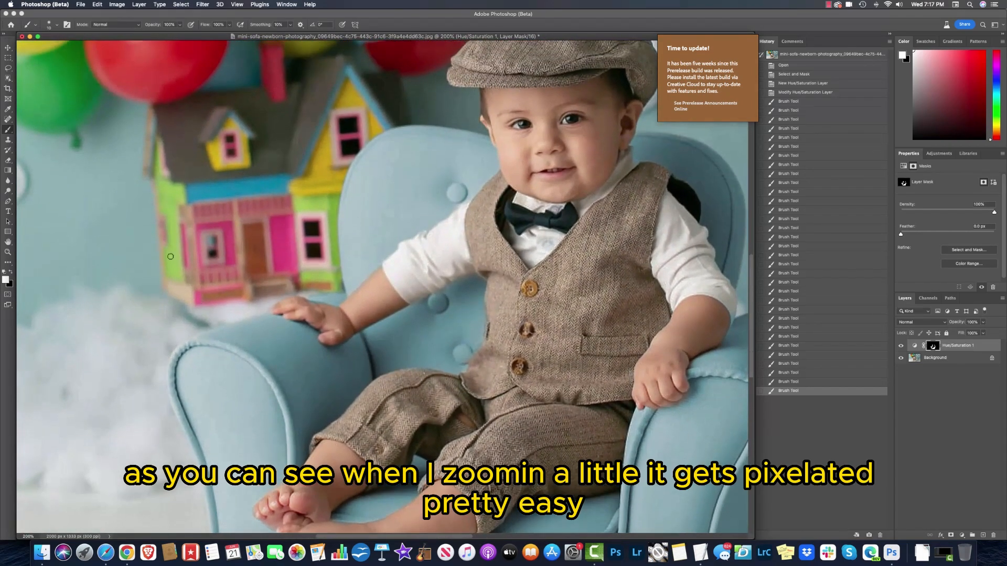
Step: Paint black on the mask over the boy's hand and wrist resting on the armrest
click(11, 271)
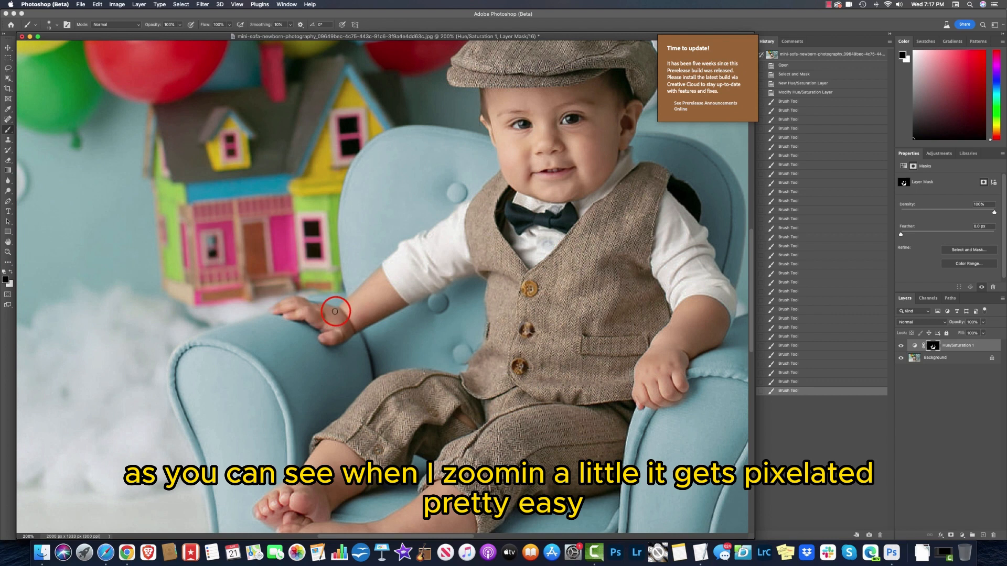
mouse_move(297, 302)
mouse_down()
mouse_move(324, 353)
mouse_move(372, 365)
mouse_up()
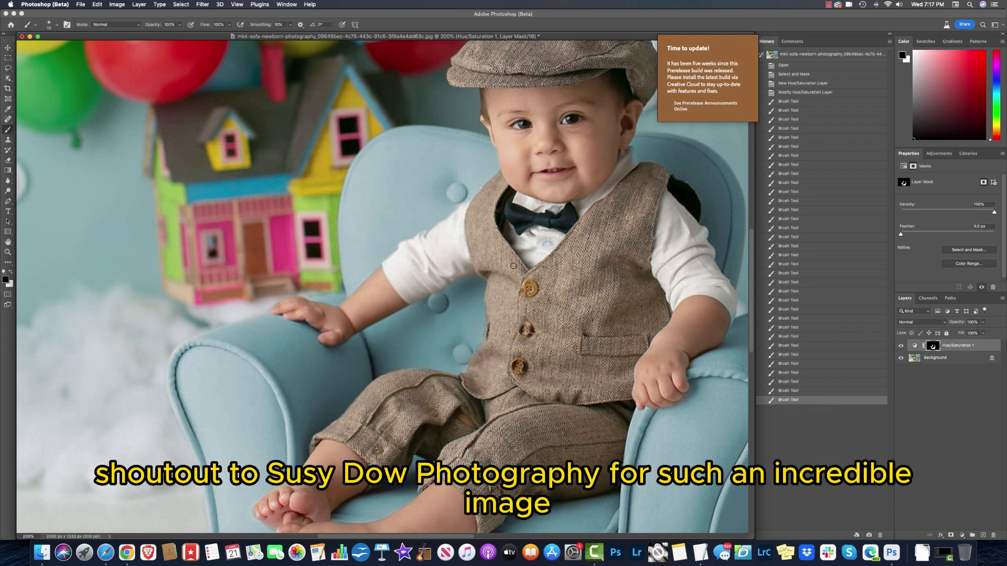
Step: Vary the Hue of the Hue/Saturation 1 adjustment to try other sofa colors, including a pinkish purple
scroll(513, 266, up, 5)
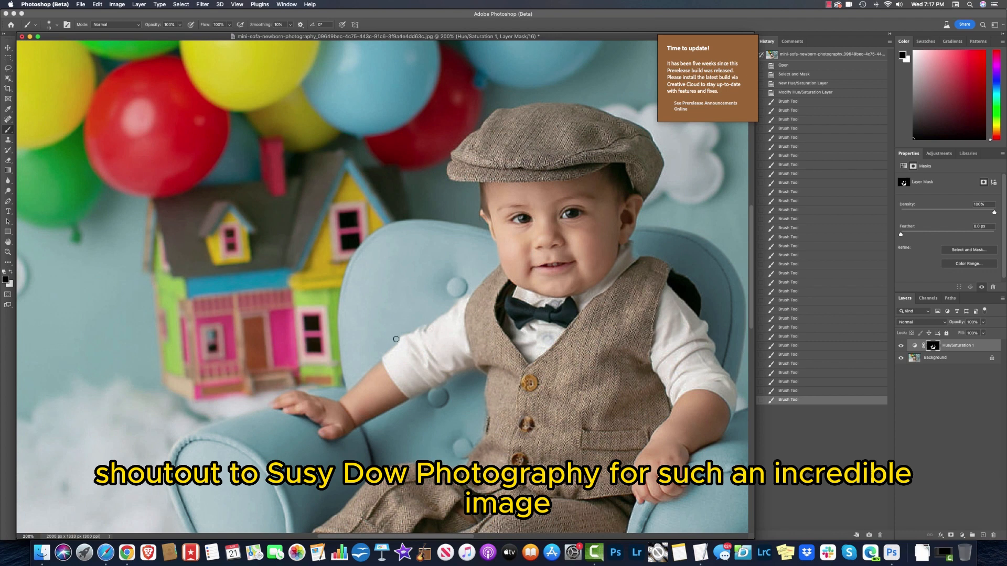
key(z)
right_click(481, 335)
click(476, 338)
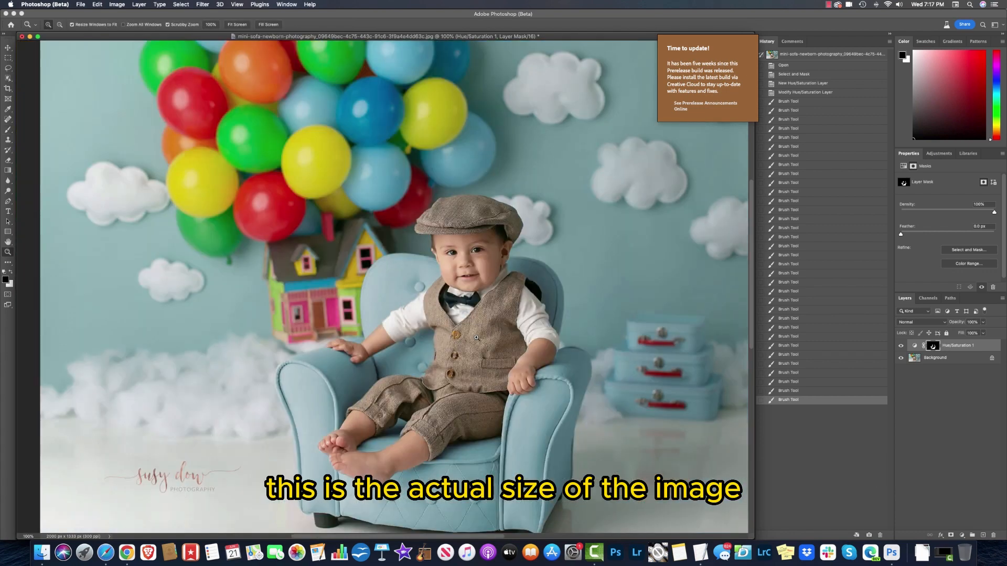
scroll(398, 430, down, 2)
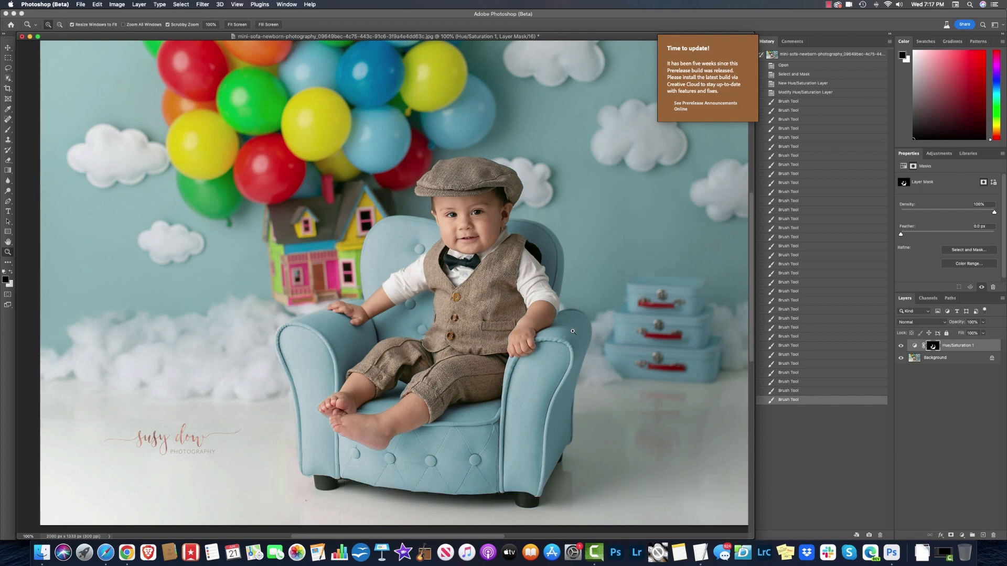
click(933, 346)
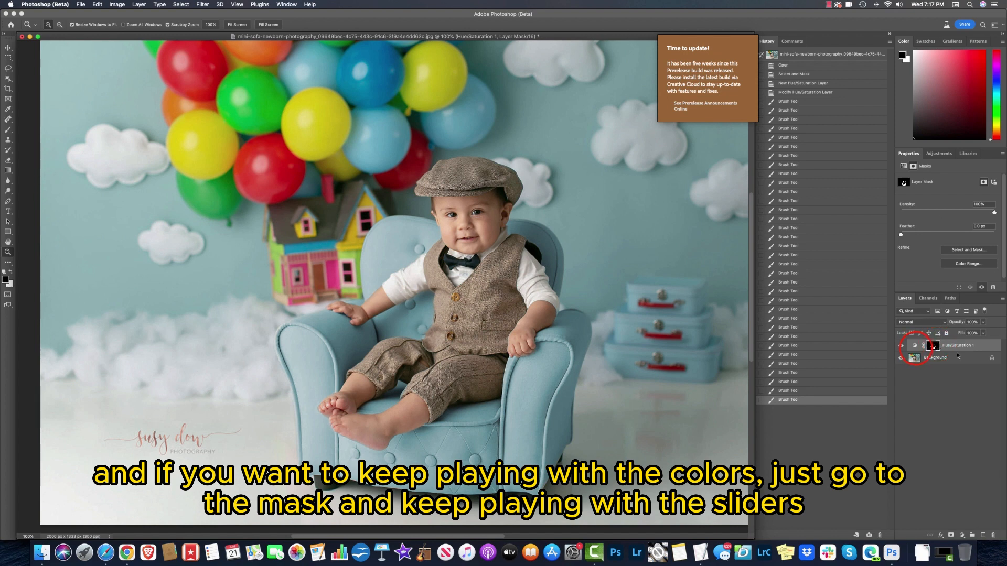
click(915, 347)
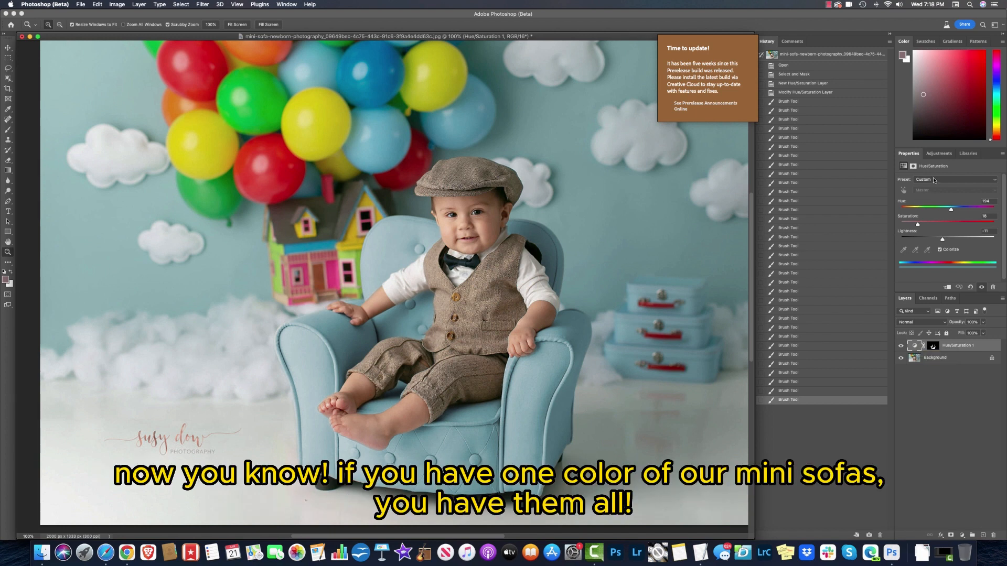
click(902, 165)
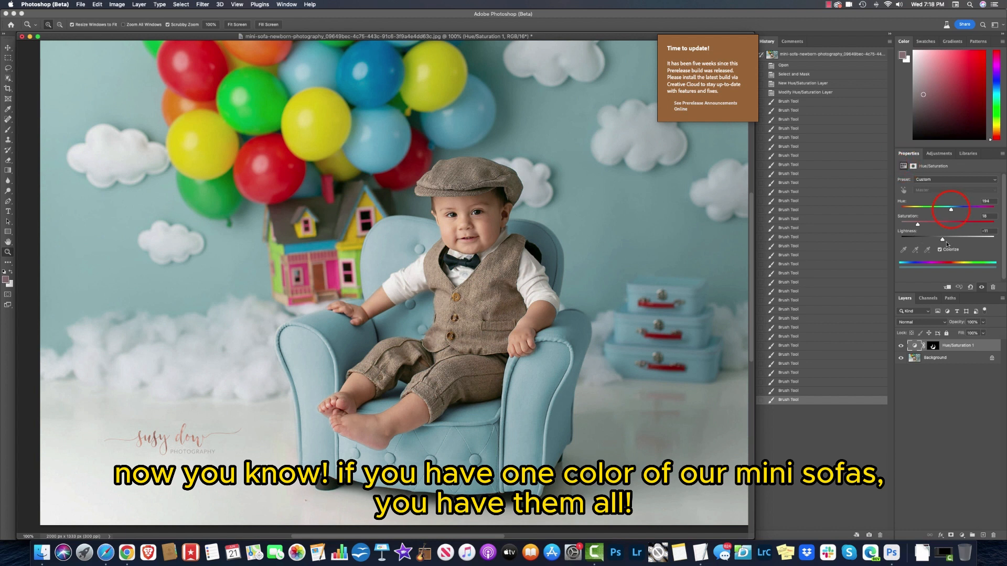
mouse_move(951, 209)
mouse_down()
mouse_move(935, 212)
mouse_move(949, 222)
mouse_move(918, 224)
mouse_move(969, 210)
mouse_up()
click(935, 210)
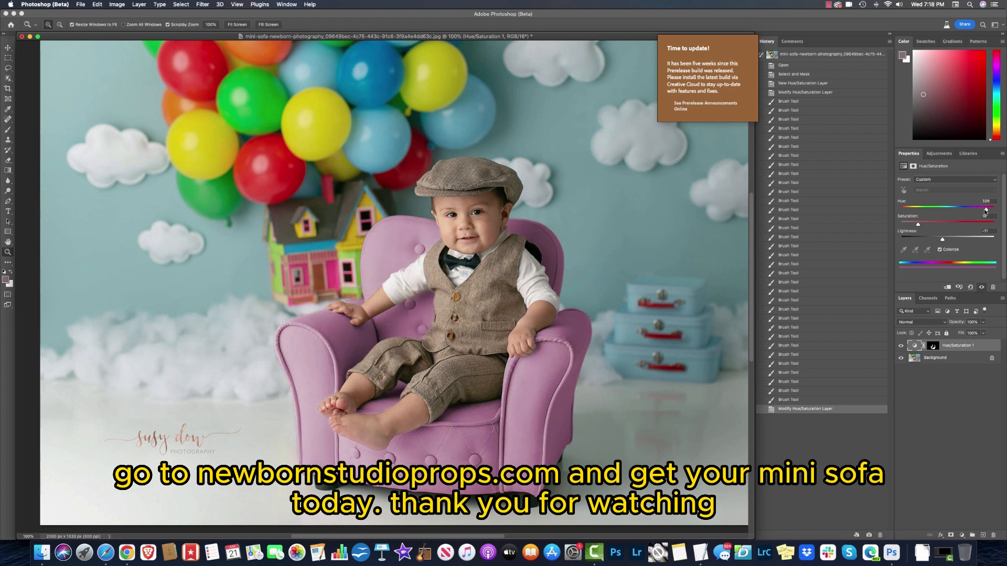
drag(969, 213, 904, 218)
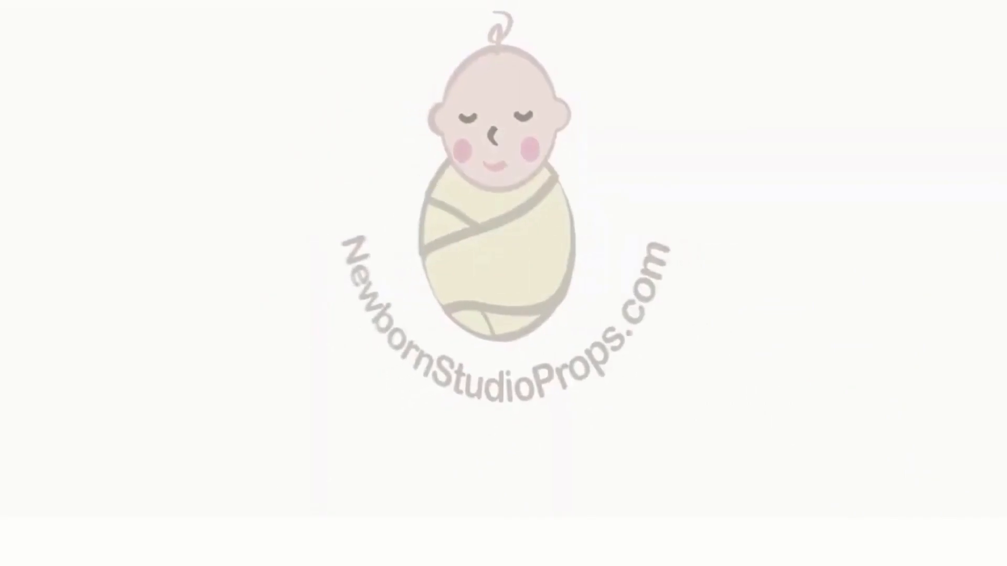